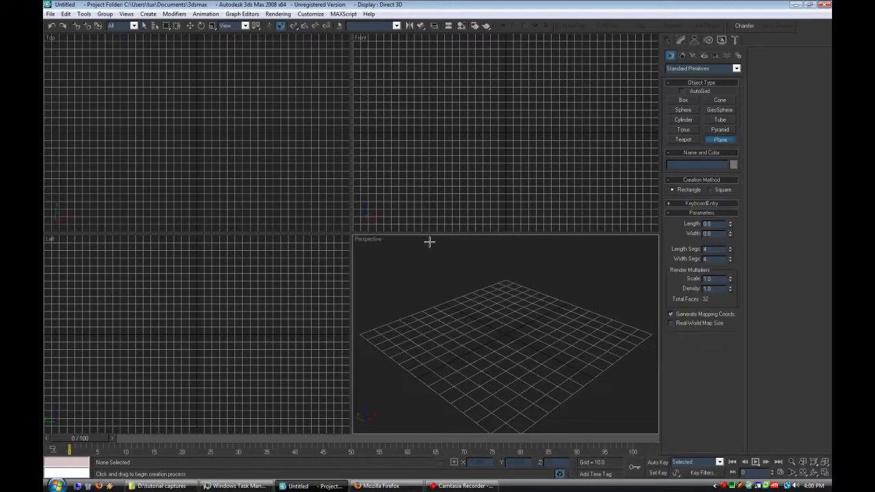
# - Switch to Firefox and look over the AKS-74U side-view reference photos and the photo thumbnails in the online album
pyautogui.click(378, 486)
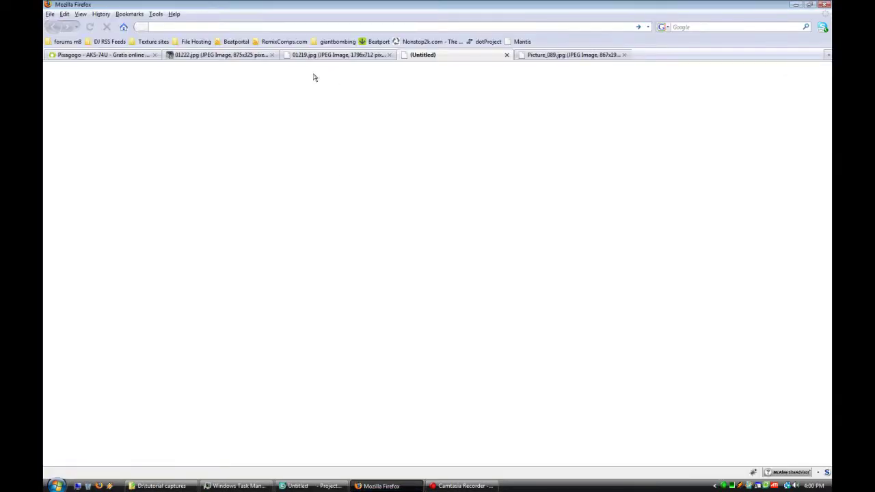
pyautogui.click(522, 56)
pyautogui.click(345, 55)
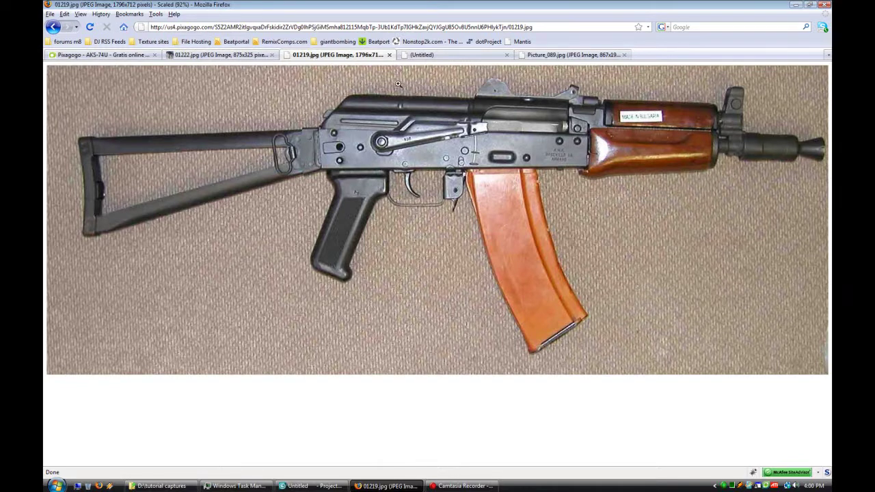
pyautogui.click(224, 55)
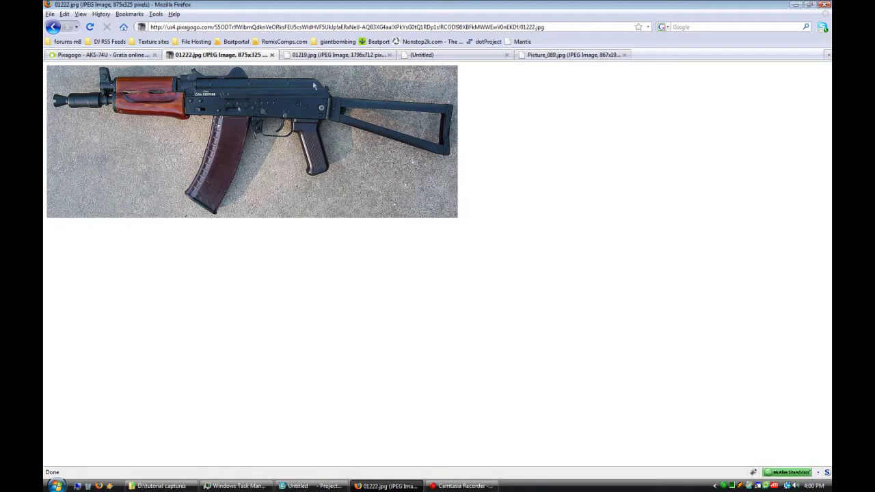
pyautogui.click(96, 54)
pyautogui.middleClick(131, 393)
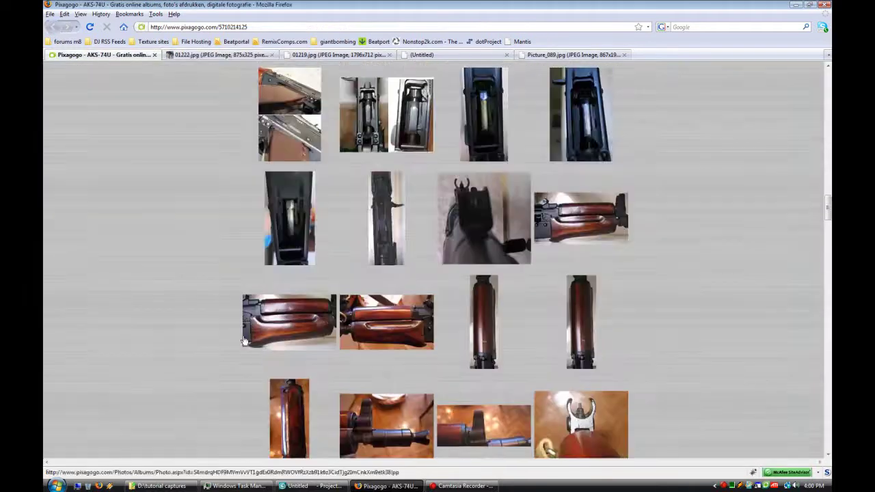
pyautogui.moveTo(130, 222); pyautogui.dragTo(132, 218, button='middle')
pyautogui.moveTo(175, 308); pyautogui.dragTo(157, 173, button='middle')
pyautogui.moveTo(179, 329); pyautogui.dragTo(188, 171, button='middle')
pyautogui.moveTo(179, 175); pyautogui.dragTo(155, 313, button='middle')
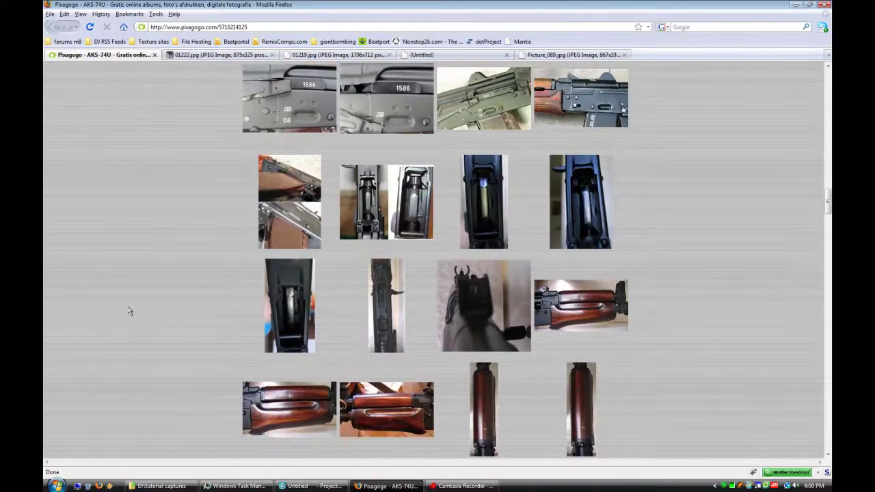
pyautogui.middleClick(174, 286)
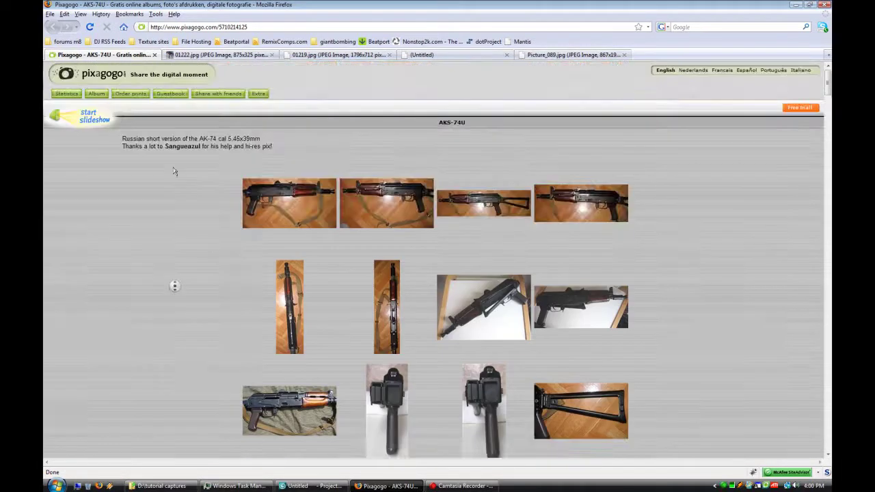
pyautogui.click(257, 55)
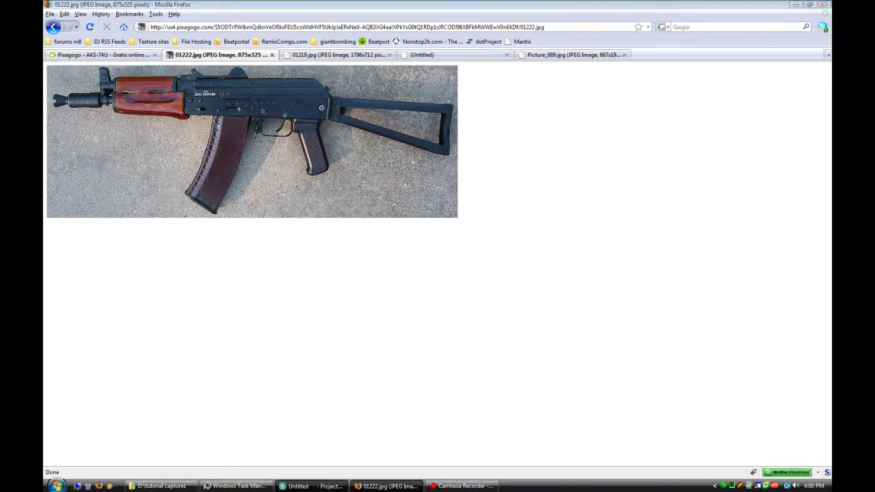
# - Switch back to 3ds Max and load the AKS-74U side-view photo as the Left viewport's background
pyautogui.click(311, 486)
pyautogui.rightClick(50, 239)
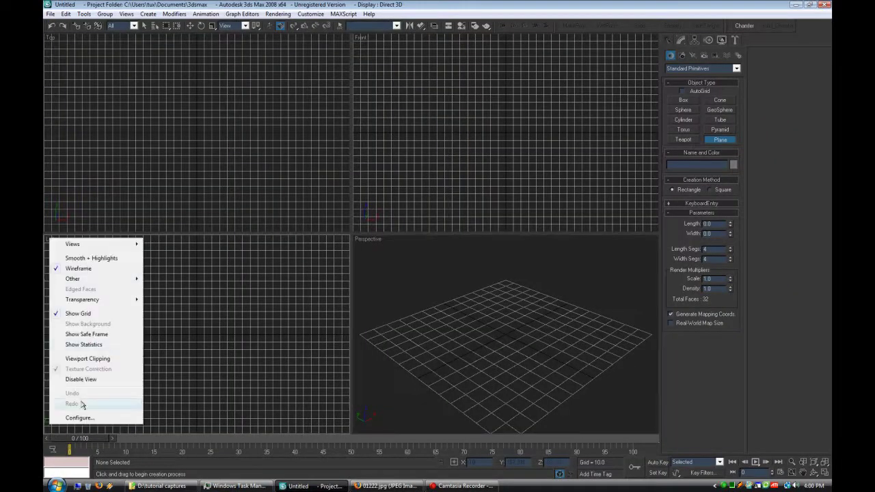
pyautogui.click(120, 416)
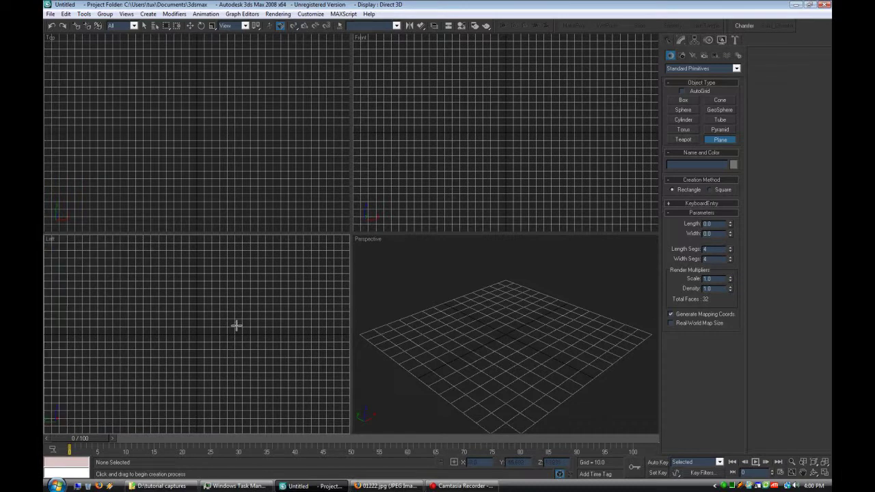
pyautogui.hotkey('alt', 'b')
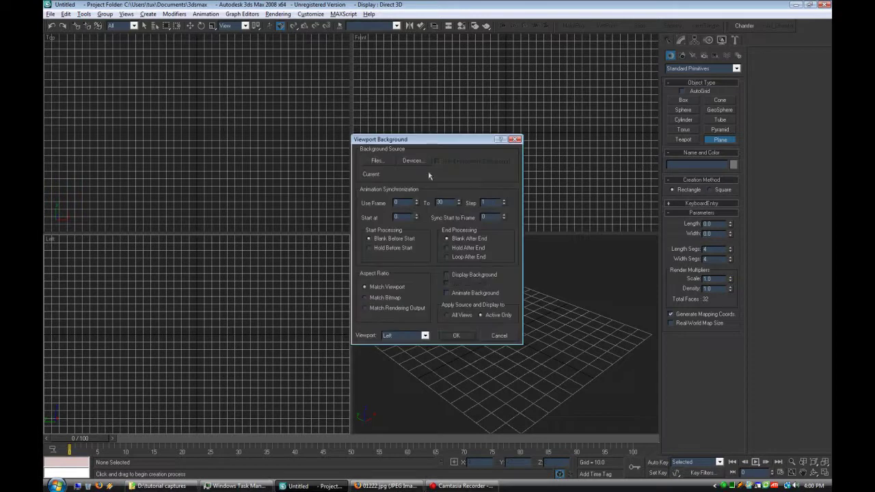
pyautogui.click(377, 162)
pyautogui.doubleClick(380, 220)
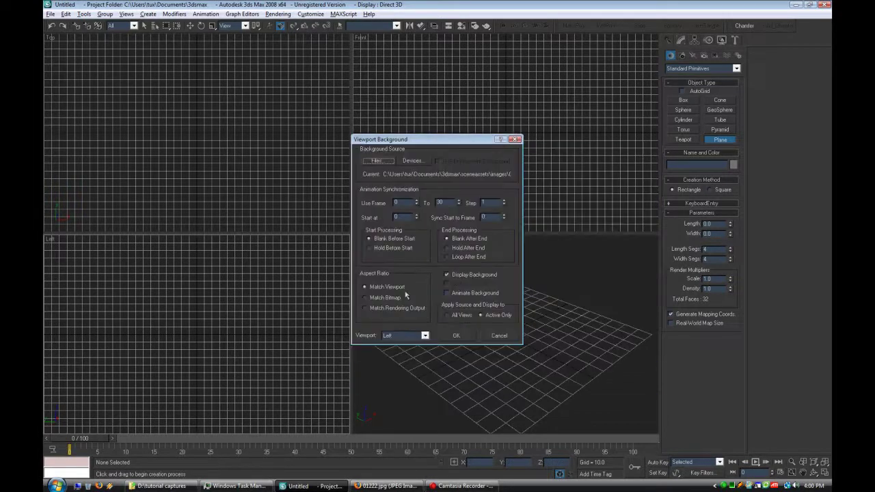
pyautogui.click(456, 336)
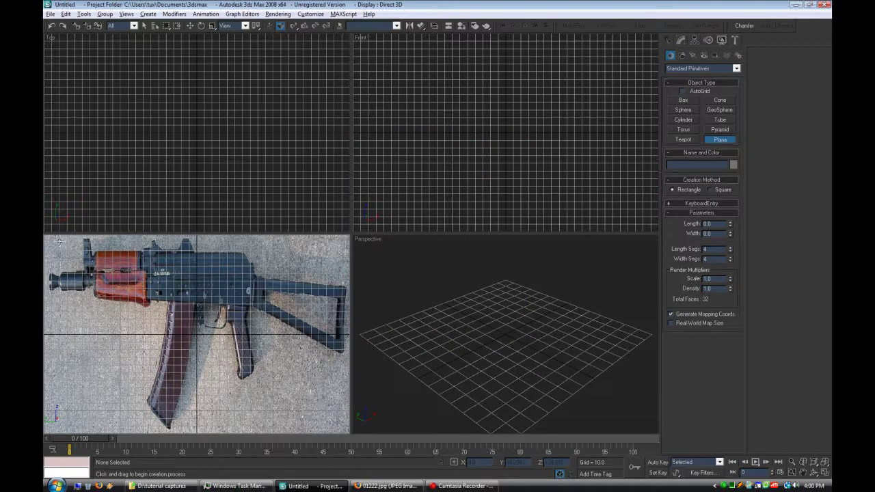
# - Set the Left viewport background's aspect ratio to Match Bitmap and hide that viewport's grid
pyautogui.hotkey('alt', 'b')
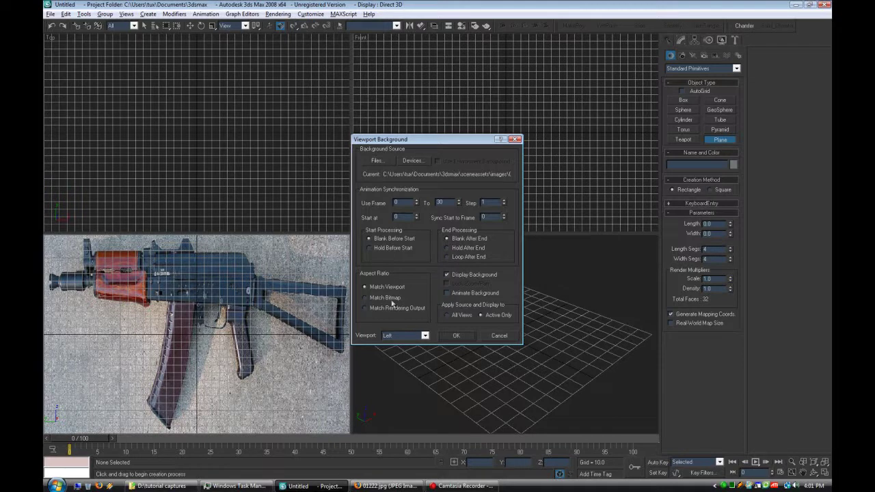
pyautogui.click(366, 298)
pyautogui.click(456, 336)
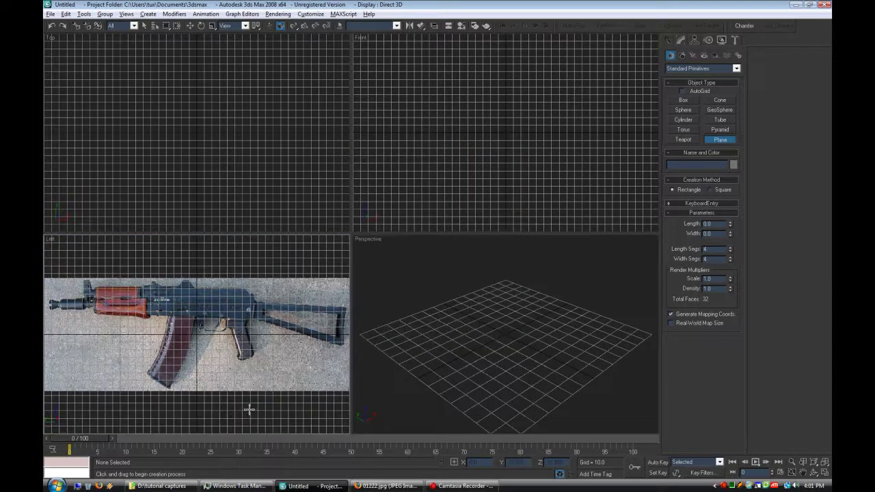
pyautogui.rightClick(51, 239)
pyautogui.click(76, 315)
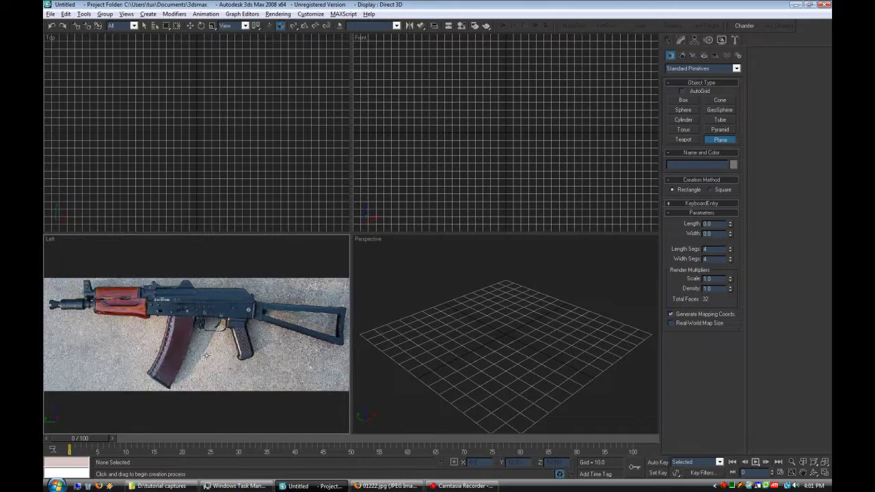
# - Draw a plane about 140 wide by 16 long over the rifle's receiver in the Left view, with one length and one width segment
pyautogui.scroll(5, 209, 336)
pyautogui.scroll(-2, 251, 334)
pyautogui.moveTo(251, 334); pyautogui.dragTo(301, 332, button='middle')
pyautogui.scroll(2, 233, 335)
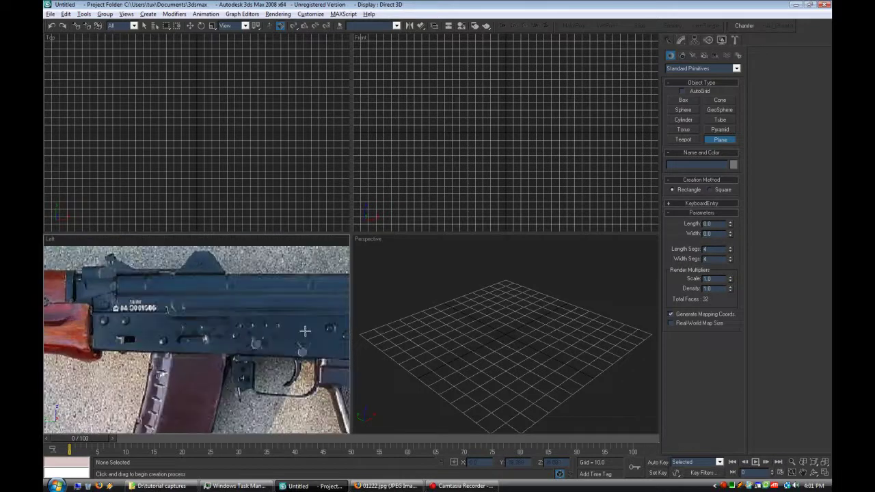
pyautogui.scroll(2, 182, 335)
pyautogui.moveTo(181, 335); pyautogui.dragTo(247, 352, button='middle')
pyautogui.moveTo(166, 353); pyautogui.dragTo(214, 354, button='middle')
pyautogui.scroll(-3, 276, 375)
pyautogui.scroll(3, 289, 360)
pyautogui.scroll(-1, 273, 397)
pyautogui.scroll(-2, 118, 280)
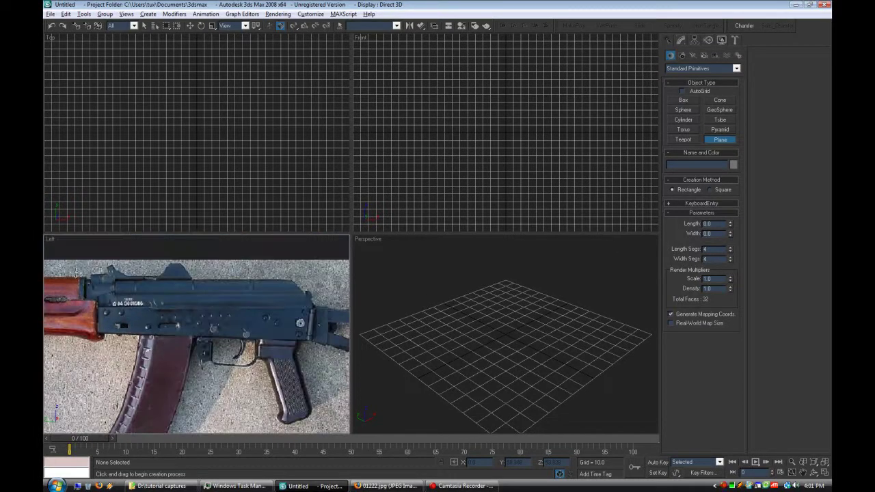
pyautogui.moveTo(98, 306); pyautogui.dragTo(311, 333)
pyautogui.click(730, 251)
pyautogui.click(730, 251)
pyautogui.moveTo(730, 261); pyautogui.dragTo(730, 268)
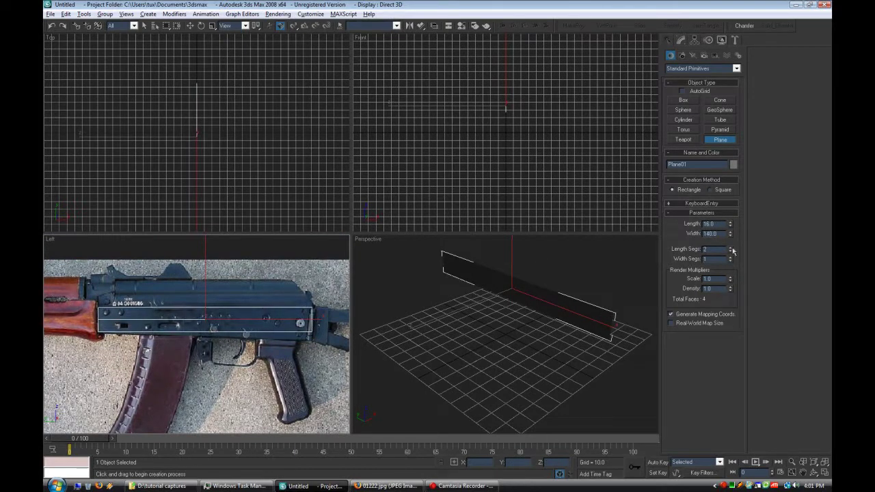
pyautogui.click(730, 251)
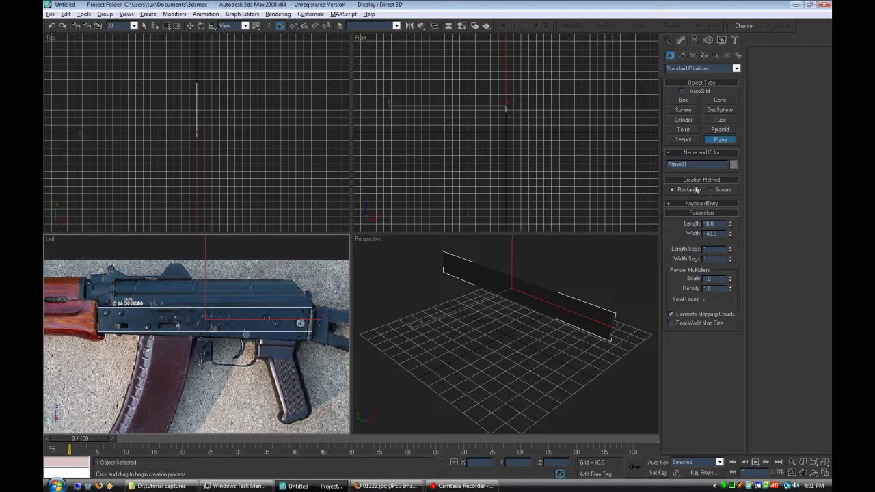
# - Convert the plane to an Editable Poly and list its sub-object levels
pyautogui.click(694, 40)
pyautogui.rightClick(694, 134)
pyautogui.click(711, 194)
pyautogui.click(670, 136)
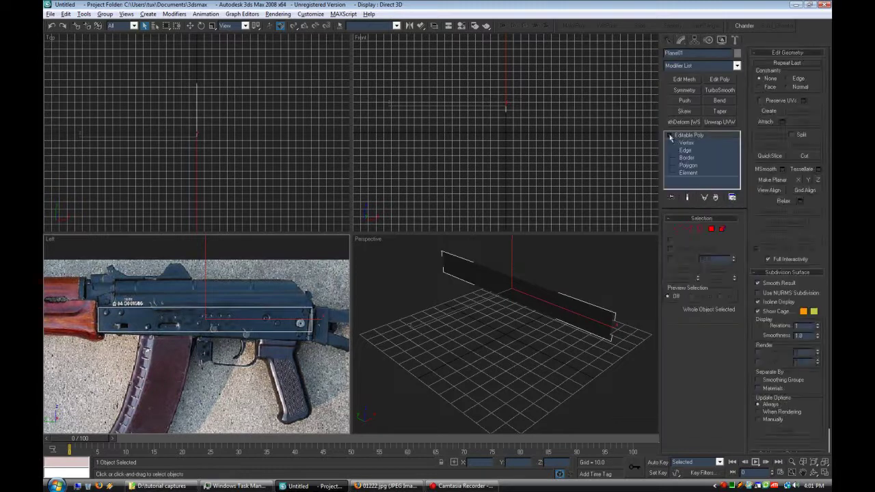
# - Move the plane's two rear vertices in the Left view to match the receiver's rear edge in the photo
pyautogui.click(686, 142)
pyautogui.scroll(3, 267, 277)
pyautogui.scroll(2, 191, 243)
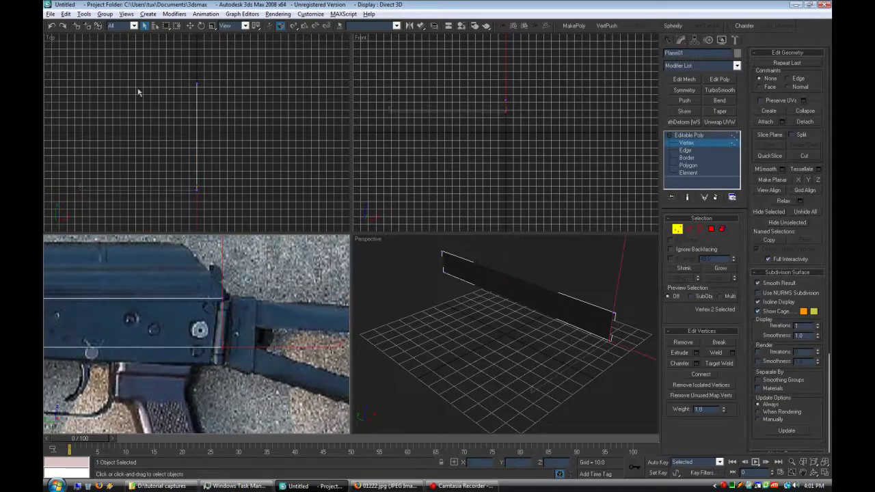
pyautogui.click(190, 26)
pyautogui.moveTo(257, 315); pyautogui.dragTo(247, 331)
pyautogui.click(223, 299)
pyautogui.moveTo(275, 299); pyautogui.dragTo(270, 298)
pyautogui.scroll(-3, 264, 321)
pyautogui.scroll(1, 265, 322)
pyautogui.moveTo(619, 313); pyautogui.dragTo(490, 293, button='middle')
pyautogui.click(704, 150)
pyautogui.click(709, 138)
pyautogui.keyDown('alt'); pyautogui.moveTo(518, 322); pyautogui.dragTo(576, 352, button='middle'); pyautogui.keyUp('alt')
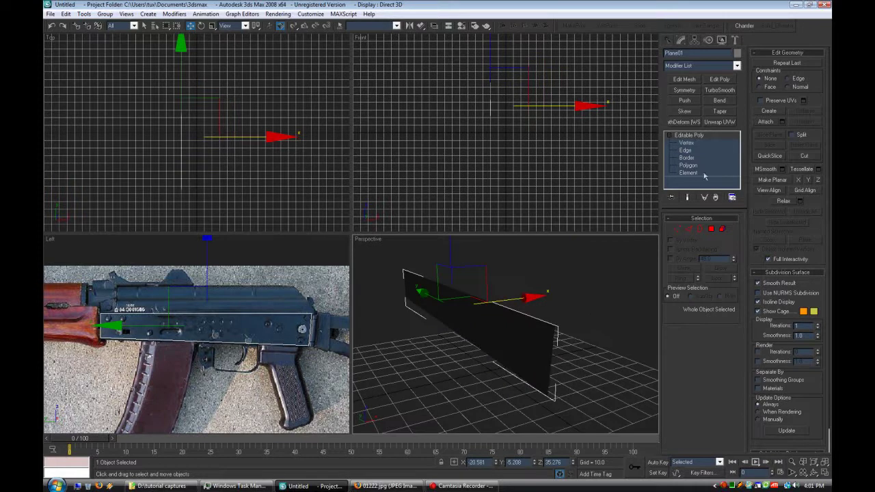
pyautogui.click(701, 150)
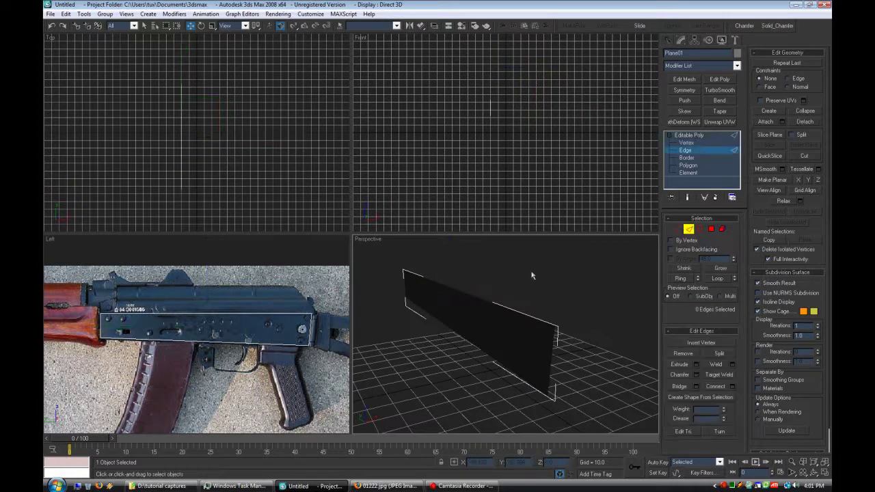
pyautogui.click(690, 136)
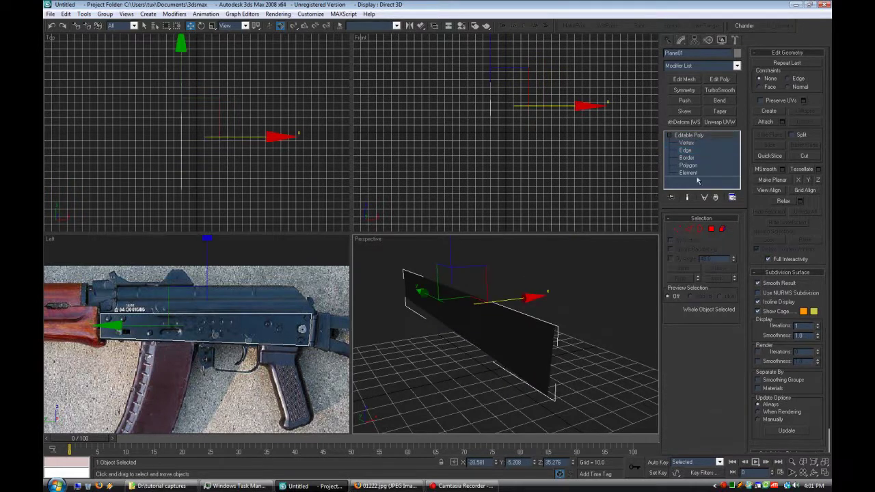
pyautogui.click(704, 151)
pyautogui.moveTo(586, 348); pyautogui.dragTo(590, 359, button='middle')
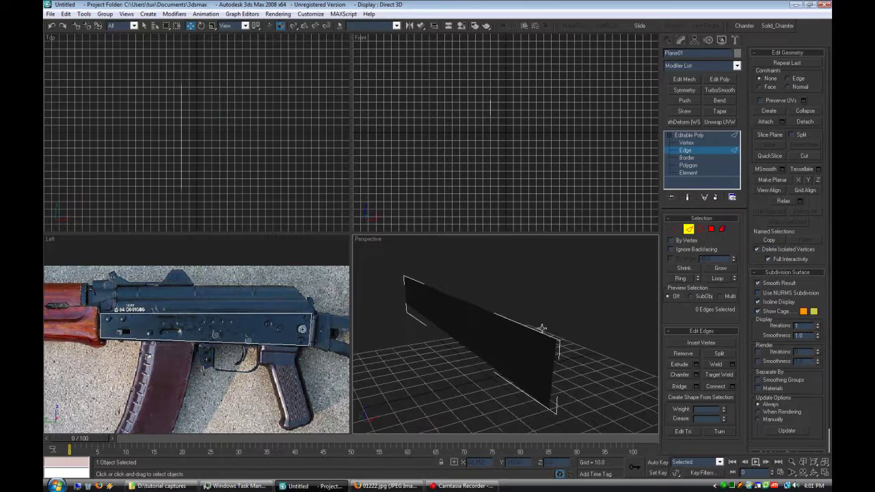
# - Extend the plane's open border along X as new faces and set the border's X position to 0
pyautogui.click(686, 158)
pyautogui.click(533, 329)
pyautogui.keyDown('alt'); pyautogui.moveTo(533, 328); pyautogui.dragTo(497, 319, button='middle'); pyautogui.keyUp('alt')
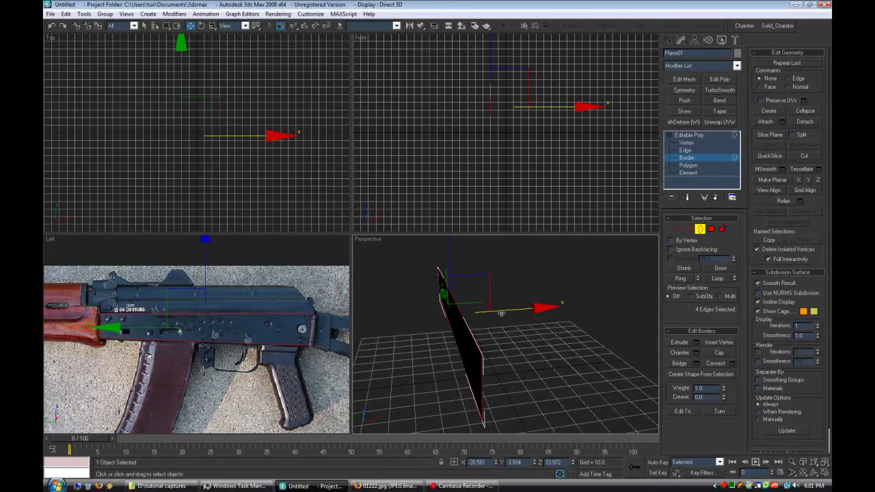
pyautogui.keyDown('shift'); pyautogui.moveTo(497, 320); pyautogui.dragTo(509, 312); pyautogui.keyUp('shift')
pyautogui.moveTo(489, 464); pyautogui.dragTo(294, 467)
pyautogui.write('0')
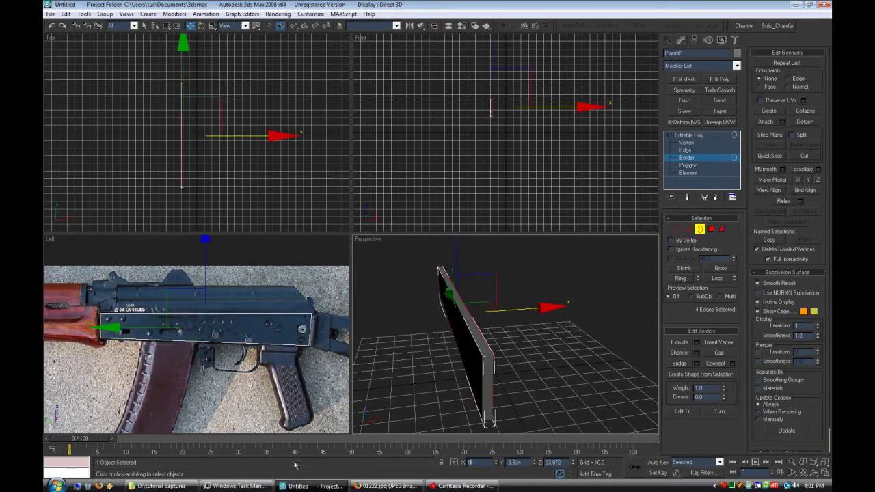
pyautogui.press('Return')
# - Narrow the receiver half by moving its outer side's vertices inward along X in the Front view
pyautogui.scroll(5, 593, 158)
pyautogui.moveTo(593, 158); pyautogui.dragTo(616, 219, button='middle')
pyautogui.scroll(2, 616, 218)
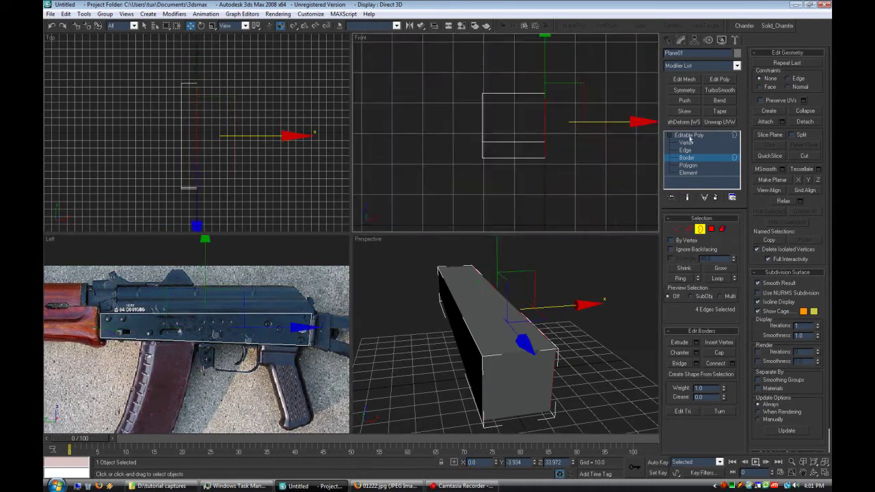
pyautogui.click(688, 142)
pyautogui.moveTo(465, 81); pyautogui.dragTo(502, 181)
pyautogui.moveTo(567, 130); pyautogui.dragTo(593, 130)
pyautogui.click(688, 134)
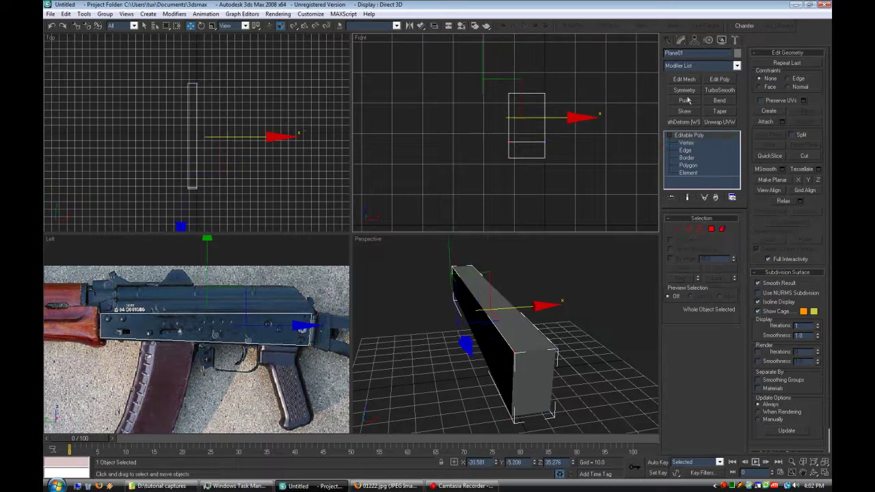
# - Mirror the receiver half with a Symmetry modifier whose mirror sits at X 0, and collapse the modifier into the mesh
pyautogui.click(684, 89)
pyautogui.click(670, 134)
pyautogui.click(694, 142)
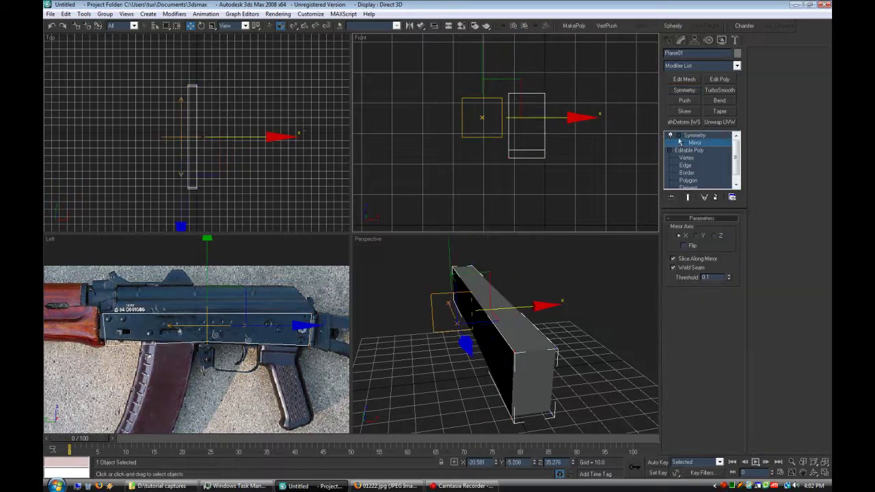
pyautogui.write('0')
pyautogui.press('Return')
pyautogui.click(695, 135)
pyautogui.rightClick(695, 135)
pyautogui.click(733, 231)
pyautogui.click(484, 273)
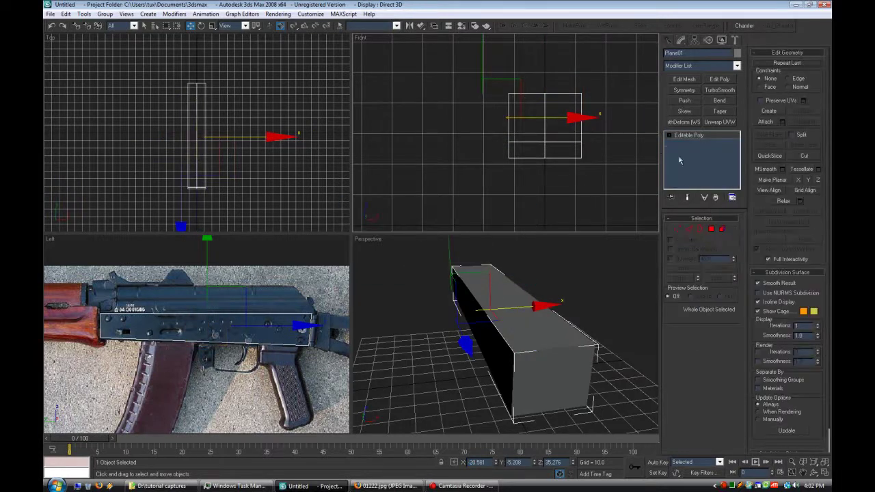
# - Remove the four edges along the receiver block's centre seam and deselect the block
pyautogui.click(669, 135)
pyautogui.click(684, 150)
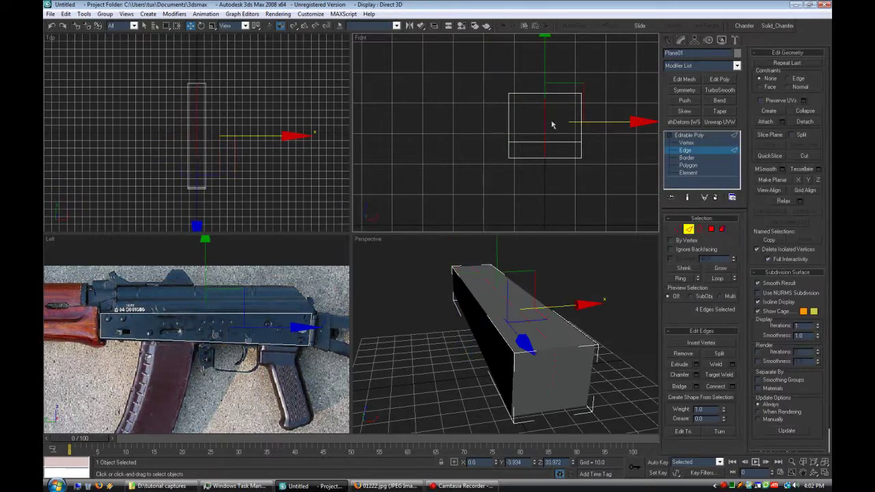
pyautogui.click(669, 135)
pyautogui.click(173, 333)
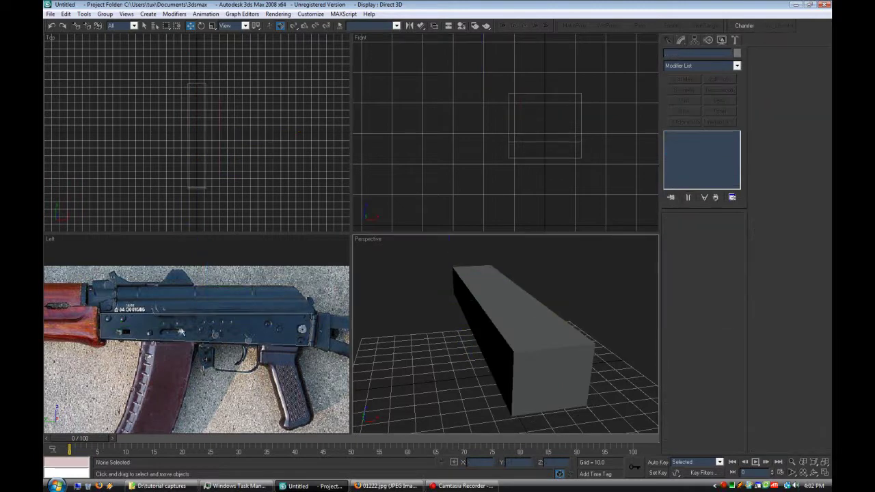
# - Turn on Edged Faces in the Perspective viewport and reselect the receiver block
pyautogui.moveTo(199, 329); pyautogui.dragTo(83, 322, button='middle')
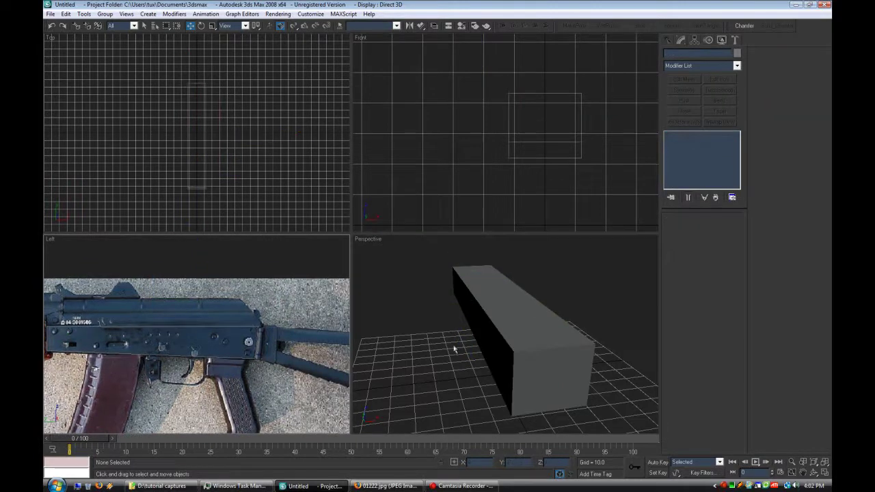
pyautogui.keyDown('alt'); pyautogui.moveTo(538, 334); pyautogui.dragTo(504, 341, button='middle'); pyautogui.keyUp('alt')
pyautogui.rightClick(376, 241)
pyautogui.click(412, 294)
pyautogui.click(514, 327)
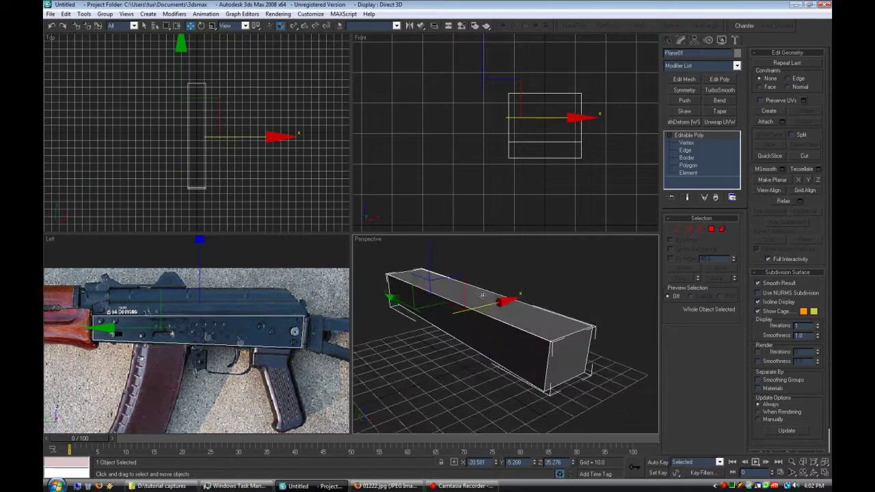
# - Apply a TurboSmooth modifier to the receiver block
pyautogui.keyDown('alt'); pyautogui.moveTo(545, 302); pyautogui.dragTo(499, 315, button='middle'); pyautogui.keyUp('alt')
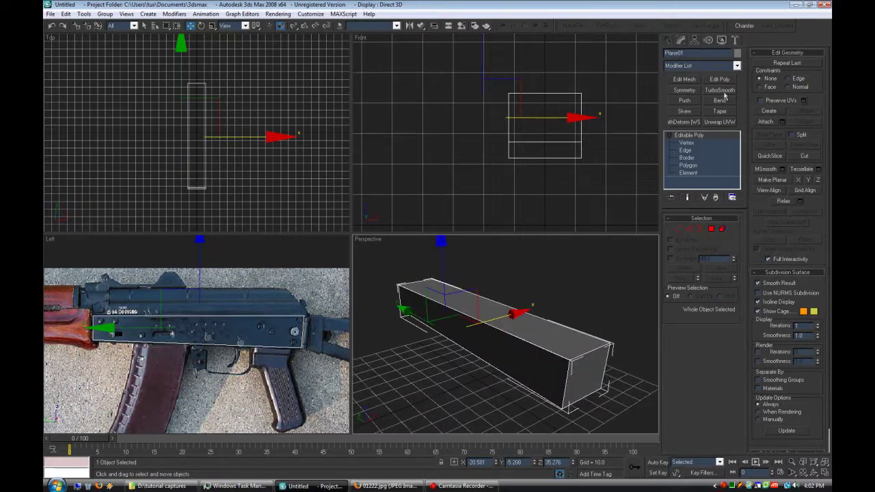
pyautogui.click(722, 92)
pyautogui.keyDown('alt'); pyautogui.moveTo(601, 273); pyautogui.dragTo(580, 288, button='middle'); pyautogui.keyUp('alt')
pyautogui.click(695, 167)
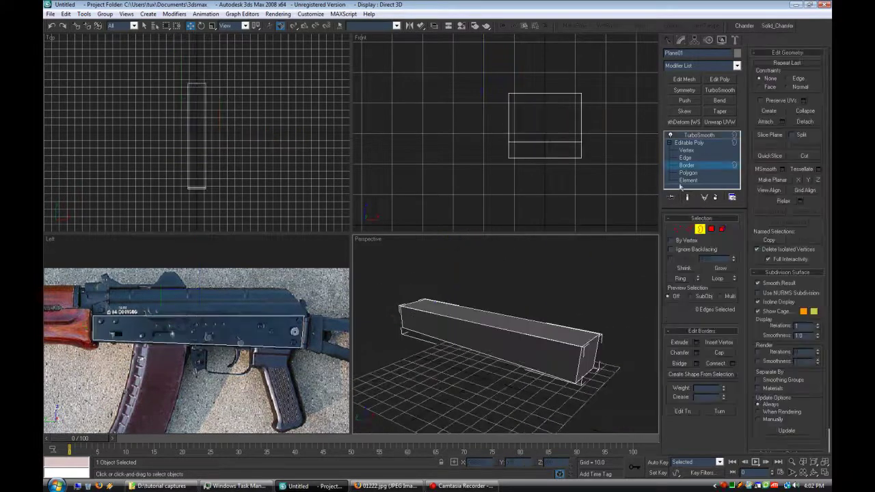
pyautogui.click(694, 158)
pyautogui.moveTo(518, 244); pyautogui.dragTo(532, 403)
pyautogui.click(732, 387)
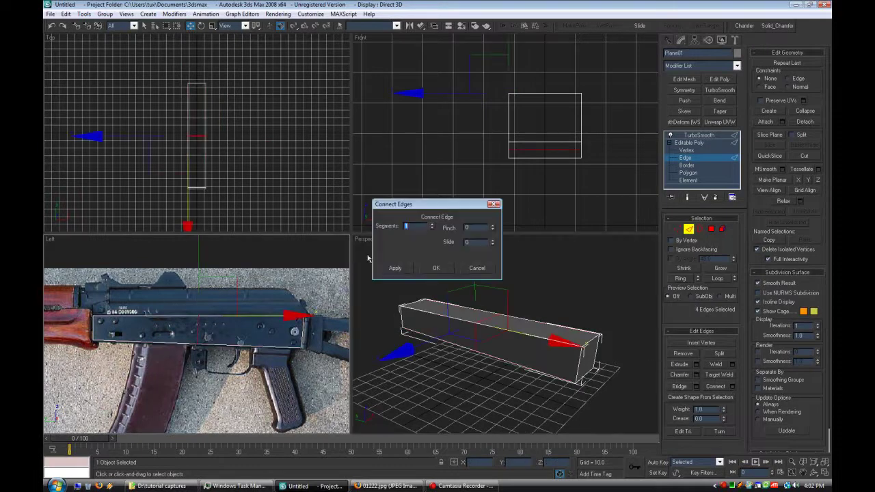
pyautogui.click(477, 268)
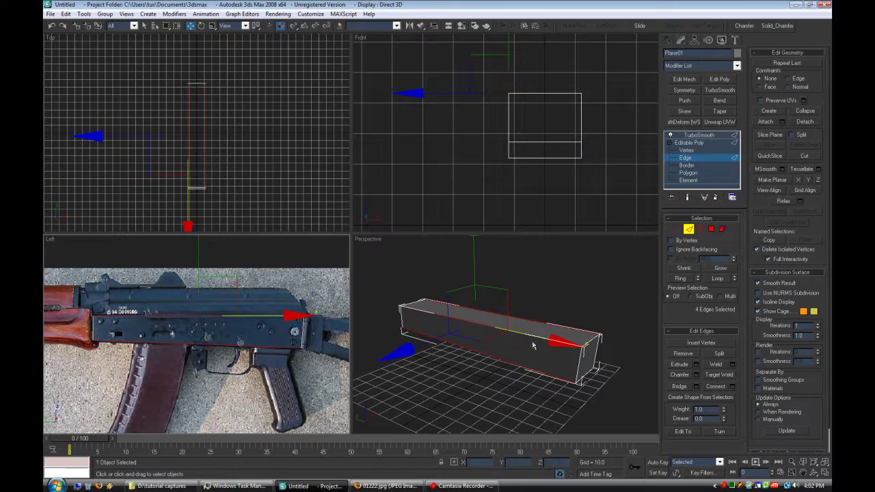
# - Hide the grid in the Perspective viewport and clear the edge selection
pyautogui.keyDown('alt'); pyautogui.moveTo(455, 374); pyautogui.dragTo(545, 360, button='middle'); pyautogui.keyUp('alt')
pyautogui.scroll(2, 574, 376)
pyautogui.scroll(-2, 491, 349)
pyautogui.rightClick(361, 240)
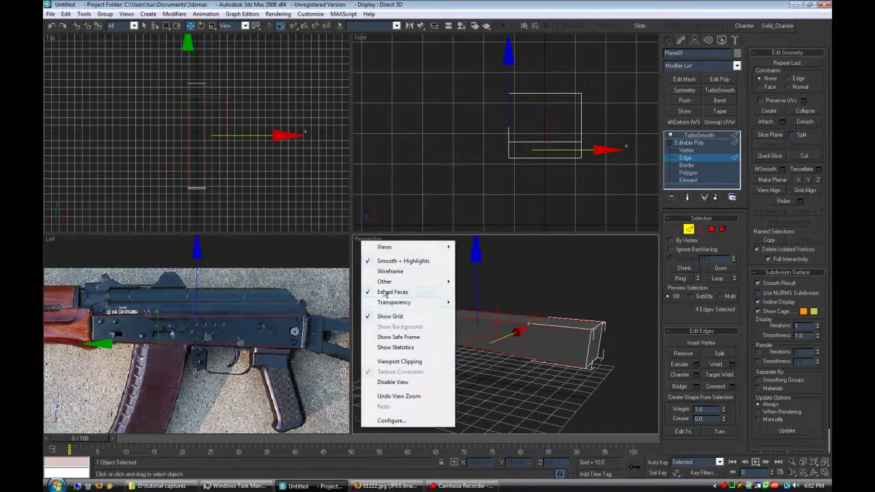
pyautogui.click(387, 318)
pyautogui.click(575, 277)
pyautogui.keyDown('alt'); pyautogui.moveTo(575, 277); pyautogui.dragTo(563, 322, button='middle'); pyautogui.keyUp('alt')
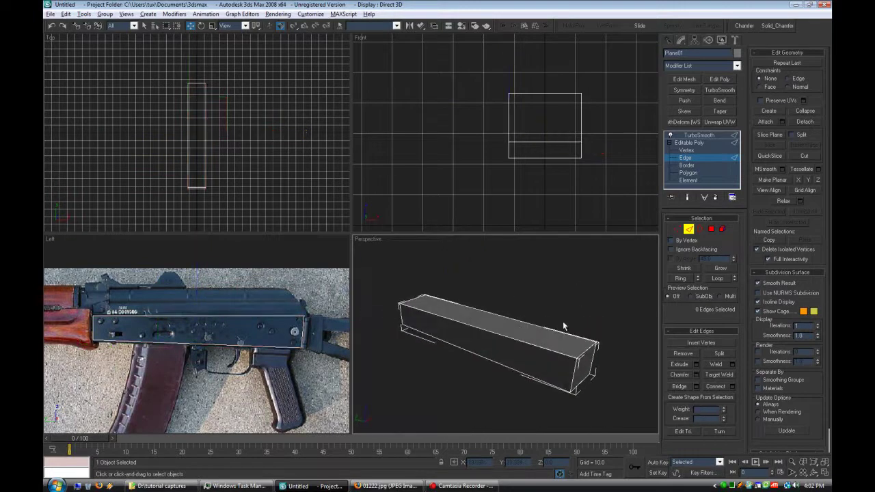
# - Select the ring of the block's four long edges and connect it with 2 segments pinched toward both ends
pyautogui.click(512, 340)
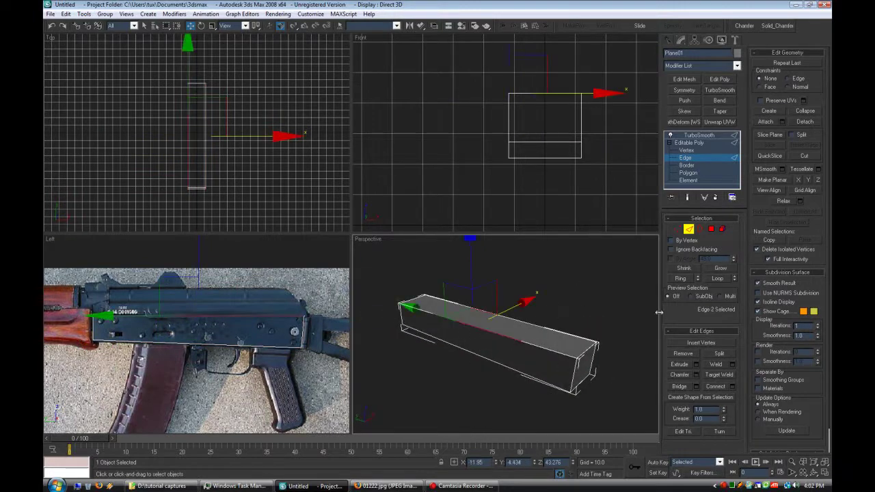
pyautogui.click(683, 278)
pyautogui.hotkey('ctrl', 'z')
pyautogui.hotkey('ctrl', 'y')
pyautogui.click(732, 386)
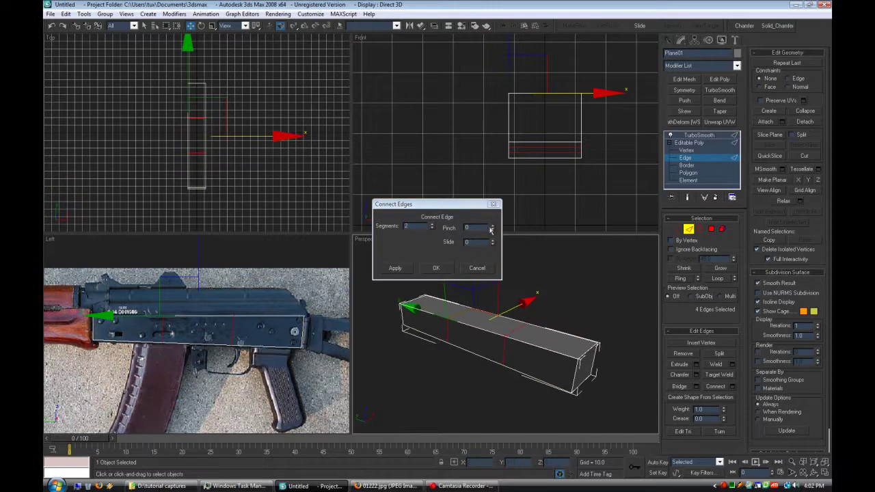
pyautogui.moveTo(489, 230); pyautogui.dragTo(492, 192)
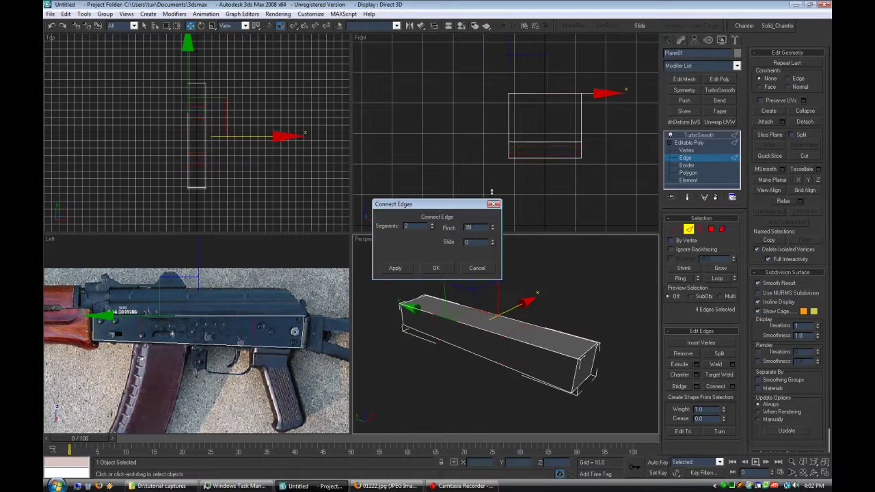
pyautogui.click(436, 267)
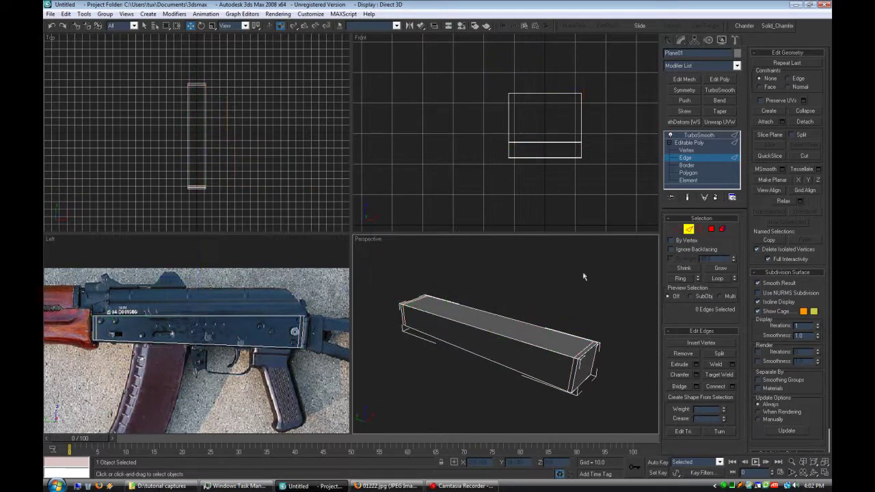
# - Connect the block's vertical edges with 2 segments at pinch 82, and its widthwise edges with the same settings
pyautogui.click(731, 387)
pyautogui.moveTo(493, 228); pyautogui.dragTo(494, 237)
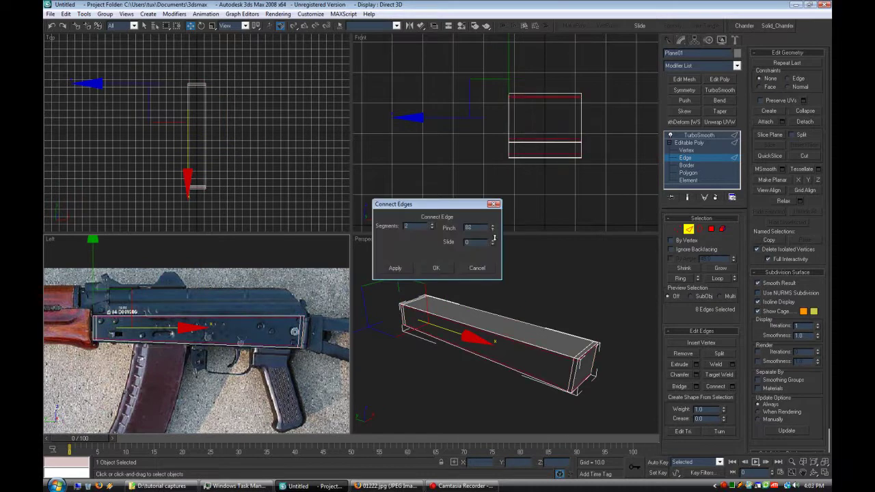
pyautogui.click(435, 267)
pyautogui.moveTo(539, 58); pyautogui.dragTo(552, 212)
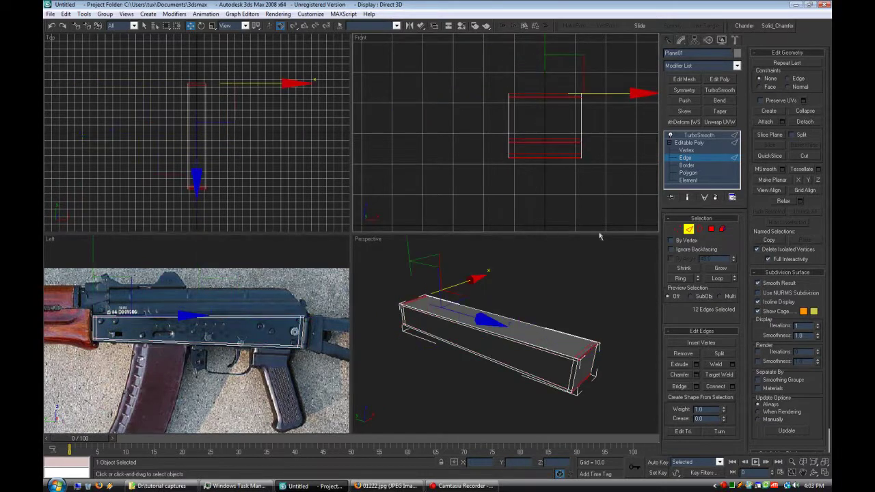
pyautogui.click(733, 387)
pyautogui.click(438, 269)
# - Return to the TurboSmooth result and turn off Edged Faces in the Perspective viewport
pyautogui.click(689, 142)
pyautogui.click(699, 134)
pyautogui.click(632, 293)
pyautogui.rightClick(369, 239)
pyautogui.click(382, 286)
# - Raise the block's TurboSmooth iterations to 3 and inspect the smoothing up close
pyautogui.click(536, 311)
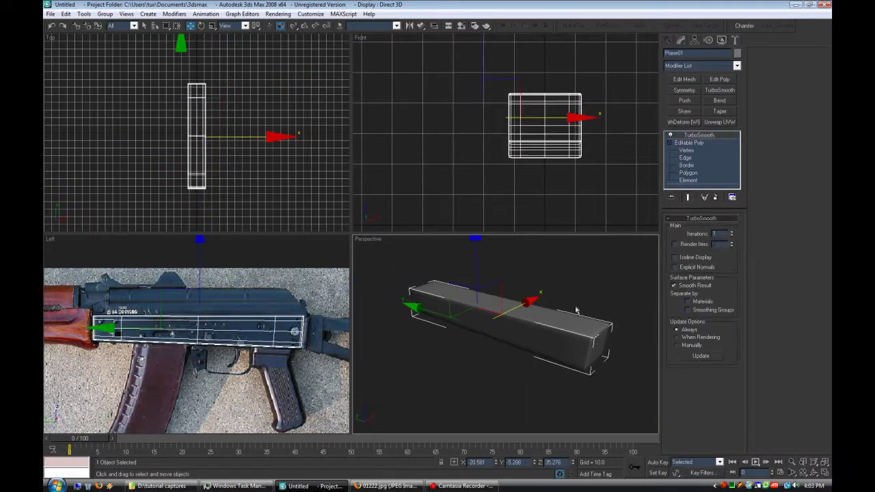
pyautogui.click(734, 232)
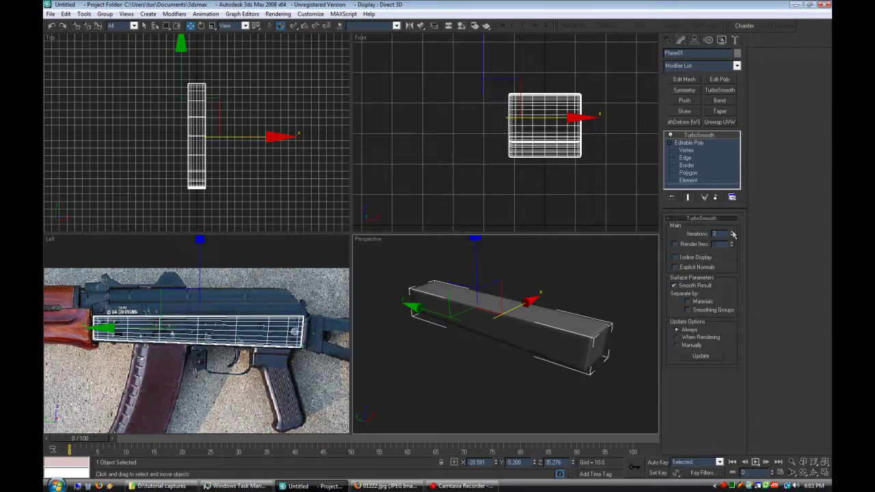
pyautogui.click(732, 234)
pyautogui.click(579, 306)
pyautogui.keyDown('alt'); pyautogui.moveTo(580, 305); pyautogui.dragTo(499, 337, button='middle'); pyautogui.keyUp('alt')
pyautogui.scroll(3, 537, 305)
pyautogui.scroll(-5, 598, 310)
pyautogui.click(503, 336)
# - Set the TurboSmooth iterations back to 1
pyautogui.click(688, 166)
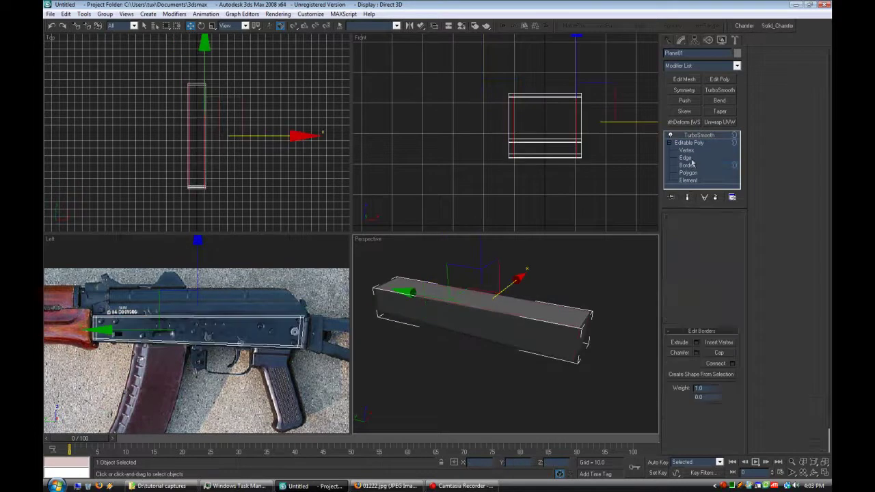
pyautogui.click(694, 137)
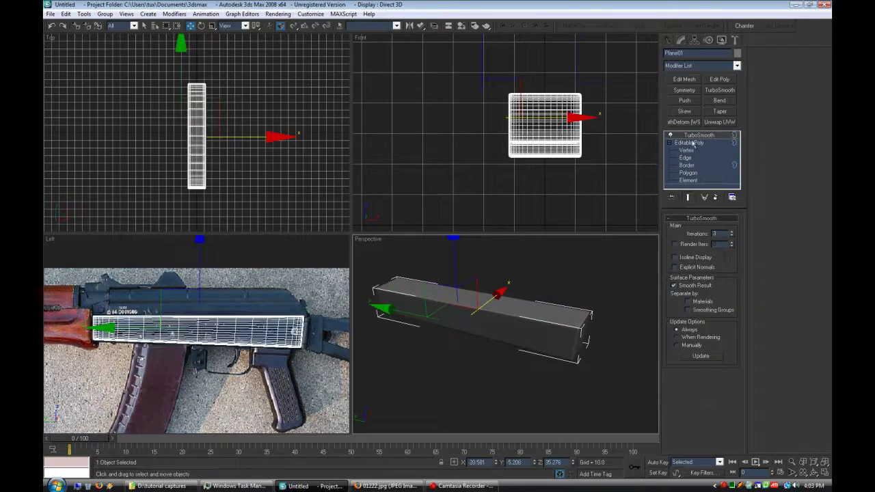
pyautogui.click(732, 236)
pyautogui.click(731, 235)
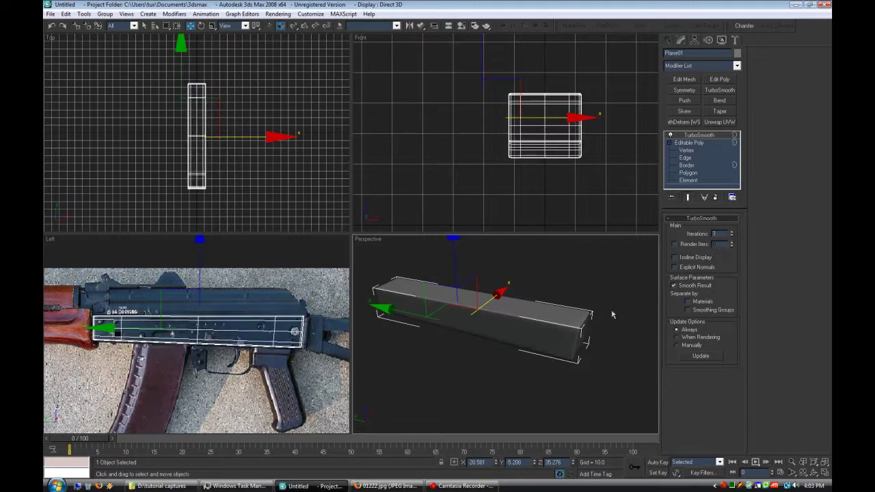
# - Examine the smoothed block's edges and end corners in the Perspective viewport
pyautogui.click(601, 300)
pyautogui.scroll(3, 600, 301)
pyautogui.moveTo(601, 301); pyautogui.dragTo(514, 306, button='middle')
pyautogui.keyDown('alt'); pyautogui.moveTo(592, 298); pyautogui.dragTo(622, 297, button='middle'); pyautogui.keyUp('alt')
pyautogui.scroll(-4, 638, 305)
pyautogui.scroll(2, 581, 309)
pyautogui.moveTo(551, 310); pyautogui.dragTo(561, 312, button='middle')
pyautogui.scroll(-3, 560, 311)
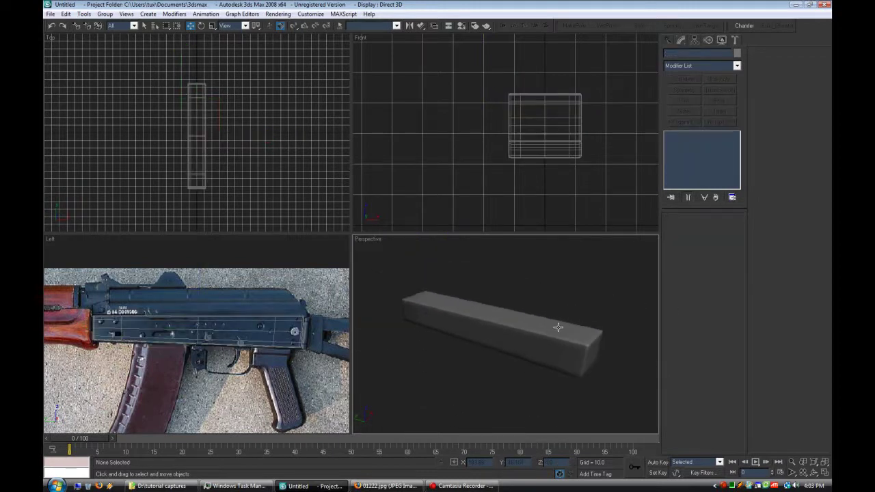
# - Select the ring of the block's long edges and connect it with 5 segments at pinch 31
pyautogui.click(557, 329)
pyautogui.click(686, 157)
pyautogui.click(211, 340)
pyautogui.hotkey('alt', 'r')
pyautogui.click(732, 387)
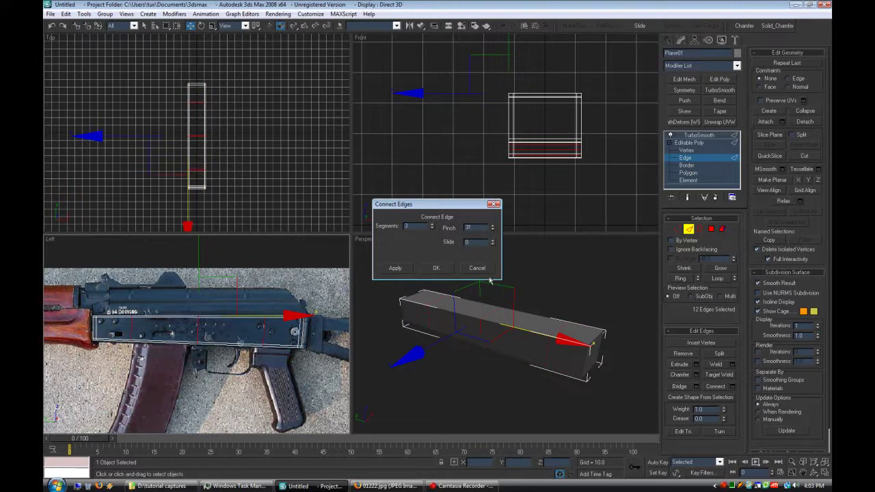
pyautogui.click(439, 268)
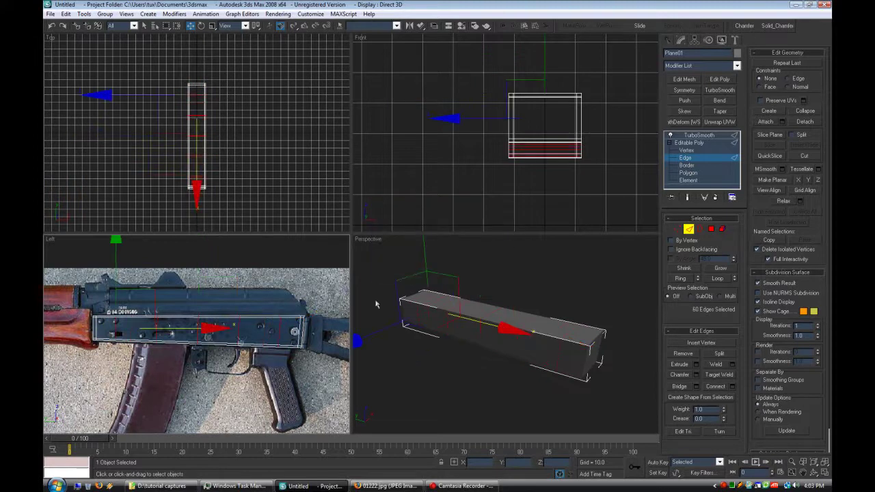
# - Connect the vertical edges around the block's sides with additional horizontal segments and return to the TurboSmooth result
pyautogui.click(242, 291)
pyautogui.moveTo(328, 329); pyautogui.dragTo(86, 332)
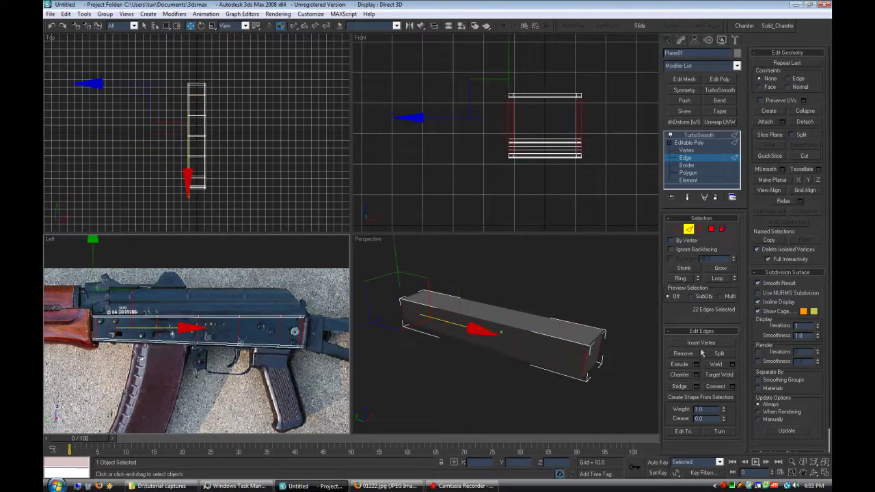
pyautogui.click(732, 387)
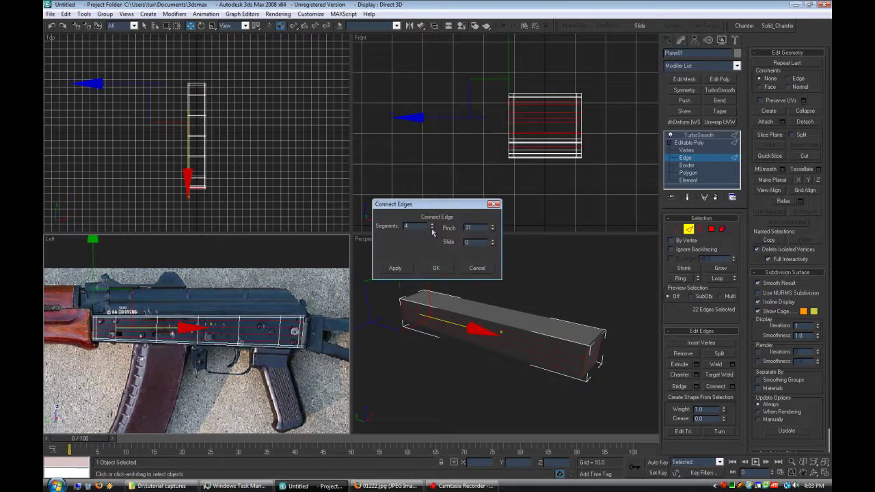
pyautogui.click(436, 267)
pyautogui.click(630, 221)
pyautogui.click(708, 143)
pyautogui.click(707, 135)
# - Examine the denser smoothed receiver block from both ends to check its edges and shading
pyautogui.click(488, 284)
pyautogui.scroll(3, 532, 321)
pyautogui.moveTo(532, 321)
pyautogui.mouseDown(button='middle')
pyautogui.moveTo(493, 321)
pyautogui.moveTo(526, 336)
pyautogui.moveTo(537, 312)
pyautogui.moveTo(568, 317)
pyautogui.moveTo(540, 327)
pyautogui.mouseUp(button='middle')
pyautogui.scroll(-3, 541, 327)
pyautogui.moveTo(541, 327); pyautogui.dragTo(581, 323, button='middle')
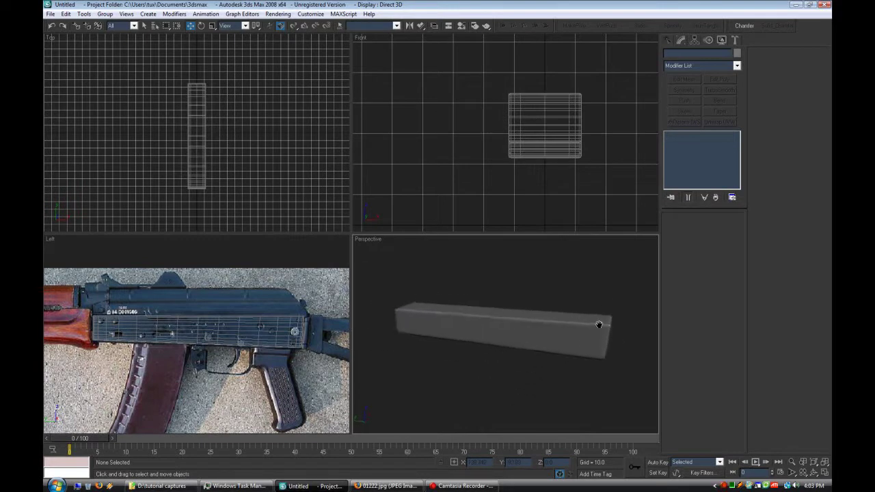
pyautogui.scroll(3, 594, 334)
pyautogui.scroll(-2, 594, 335)
pyautogui.moveTo(472, 325); pyautogui.dragTo(540, 354, button='middle')
pyautogui.scroll(3, 537, 330)
pyautogui.scroll(-4, 596, 342)
# - Set the block's TurboSmooth iterations to 2 and enable Isoline Display
pyautogui.click(541, 354)
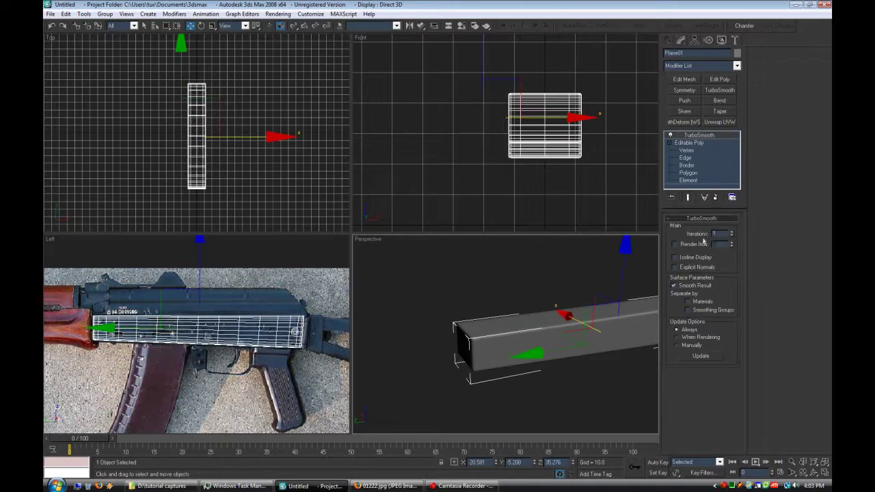
pyautogui.click(732, 231)
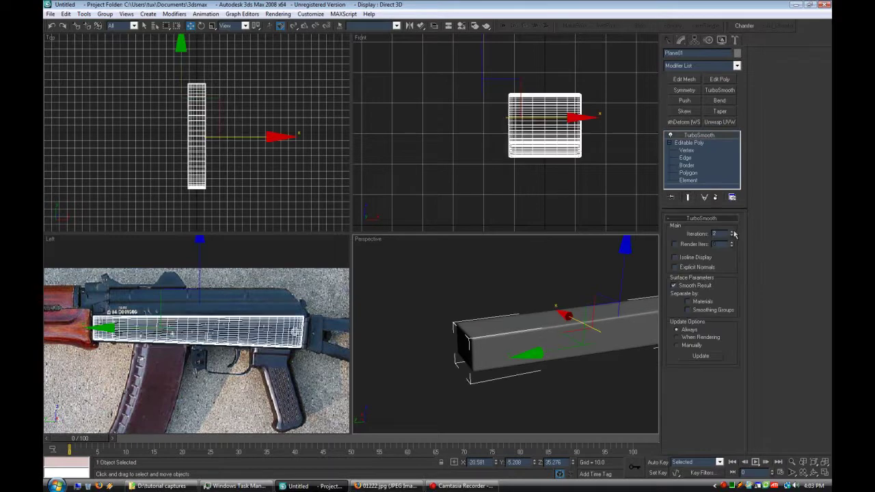
pyautogui.click(694, 259)
# - Examine the block's isoline wireframe in the Left view and its smoothed surface in Perspective
pyautogui.click(554, 291)
pyautogui.scroll(-2, 554, 291)
pyautogui.moveTo(552, 291); pyautogui.dragTo(478, 290, button='middle')
pyautogui.keyDown('alt'); pyautogui.moveTo(530, 300); pyautogui.dragTo(564, 331, button='middle'); pyautogui.keyUp('alt')
pyautogui.click(564, 331)
pyautogui.scroll(4, 215, 332)
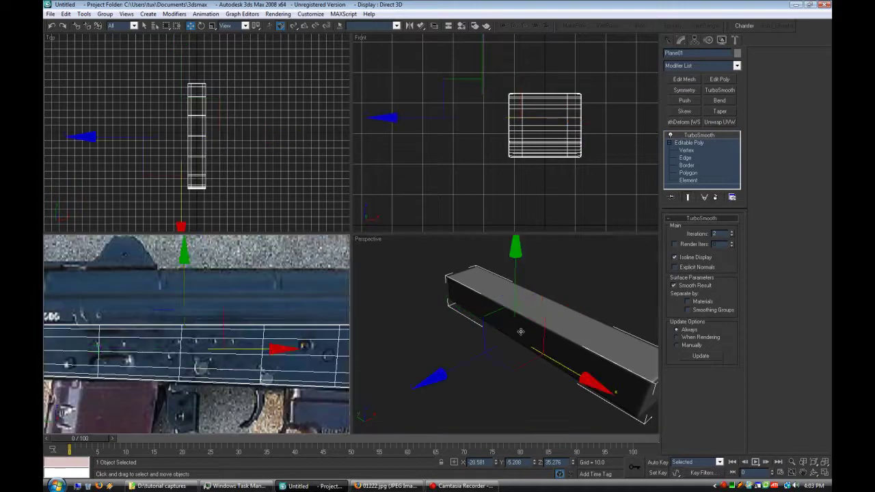
pyautogui.scroll(2, 504, 327)
pyautogui.moveTo(504, 327); pyautogui.dragTo(443, 325, button='middle')
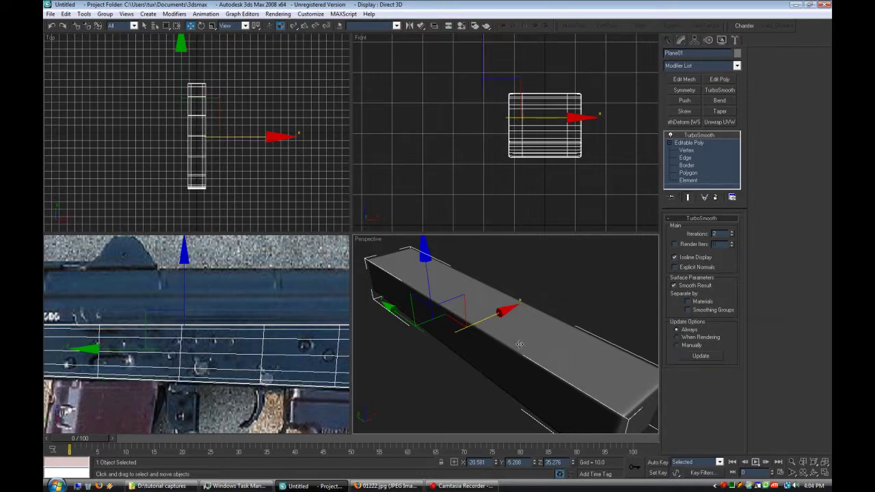
# - Turn Isoline Display off to compare the full wireframe over the reference photo, and enable it again
pyautogui.click(695, 258)
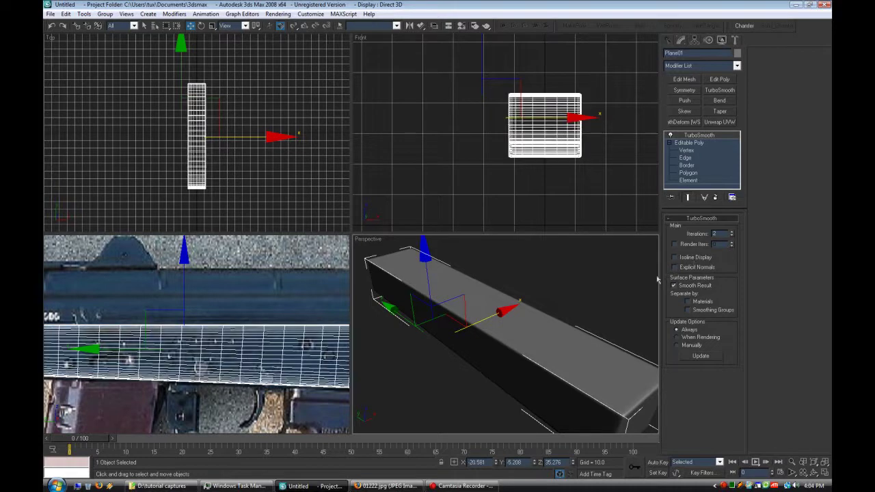
pyautogui.scroll(-5, 219, 338)
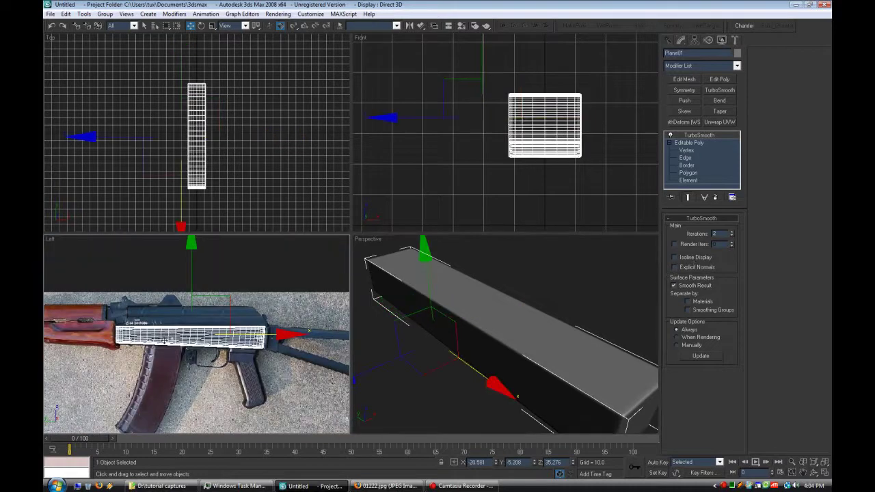
pyautogui.scroll(4, 274, 368)
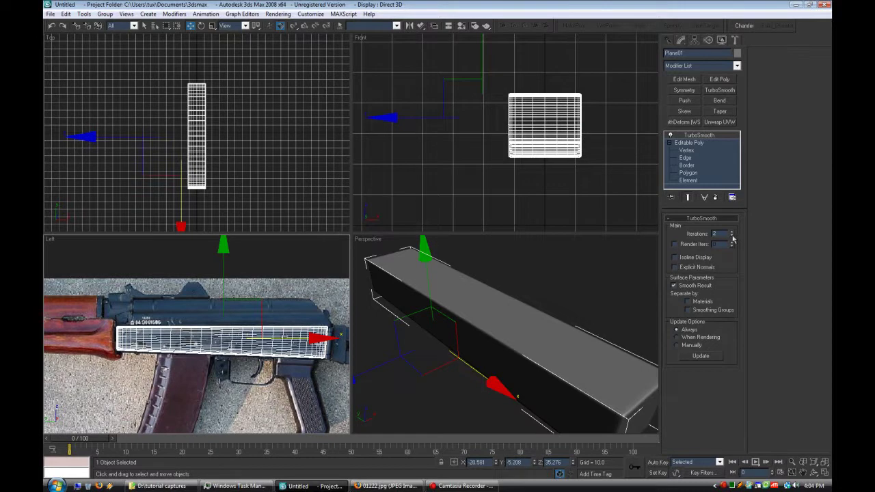
pyautogui.click(674, 257)
pyautogui.moveTo(518, 340); pyautogui.dragTo(536, 342, button='middle')
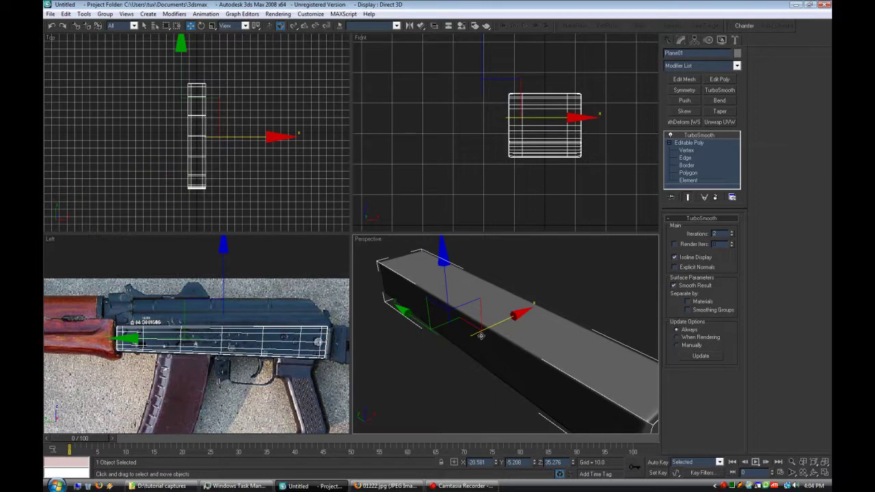
# - Toggle Isoline Display repeatedly to compare the wireframe density on the receiver block
pyautogui.click(687, 260)
pyautogui.click(688, 260)
pyautogui.click(688, 259)
pyautogui.click(688, 260)
pyautogui.click(687, 260)
pyautogui.click(688, 260)
pyautogui.click(688, 260)
# - Turn on Edged Faces in the Perspective viewport and toggle Isoline Display to compare the mesh, leaving it enabled
pyautogui.rightClick(369, 241)
pyautogui.click(386, 271)
pyautogui.click(695, 258)
pyautogui.click(694, 258)
pyautogui.click(692, 260)
pyautogui.click(691, 261)
pyautogui.click(689, 263)
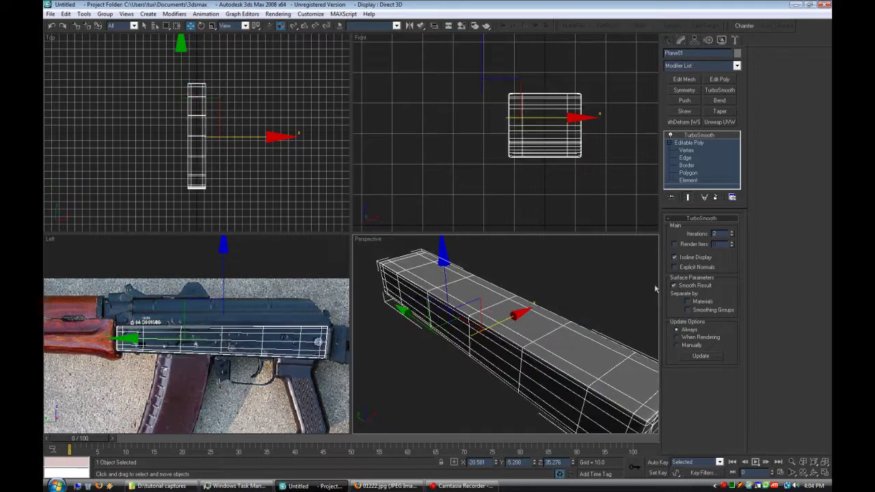
# - Deselect the block and turn off Edged Faces in the Perspective viewport
pyautogui.click(581, 288)
pyautogui.scroll(-3, 553, 314)
pyautogui.rightClick(374, 241)
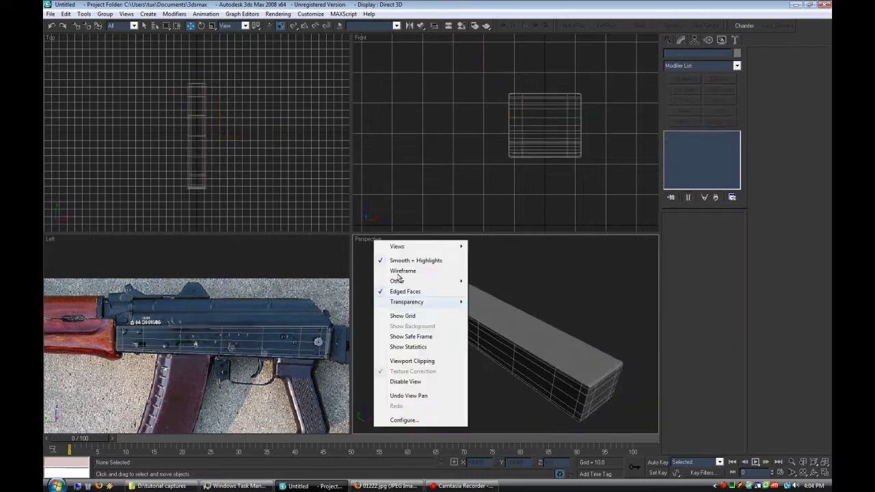
pyautogui.click(414, 295)
# - Examine the two rivets near the receiver's front upper corner in the Left view and select the block
pyautogui.keyDown('alt'); pyautogui.moveTo(441, 316); pyautogui.dragTo(523, 341, button='middle'); pyautogui.keyUp('alt')
pyautogui.scroll(5, 208, 345)
pyautogui.scroll(3, 239, 374)
pyautogui.moveTo(239, 374); pyautogui.dragTo(223, 279, button='middle')
pyautogui.scroll(-8, 216, 309)
pyautogui.scroll(5, 145, 321)
pyautogui.moveTo(145, 320); pyautogui.dragTo(262, 320, button='middle')
pyautogui.moveTo(179, 320); pyautogui.dragTo(244, 354, button='middle')
pyautogui.scroll(3, 246, 360)
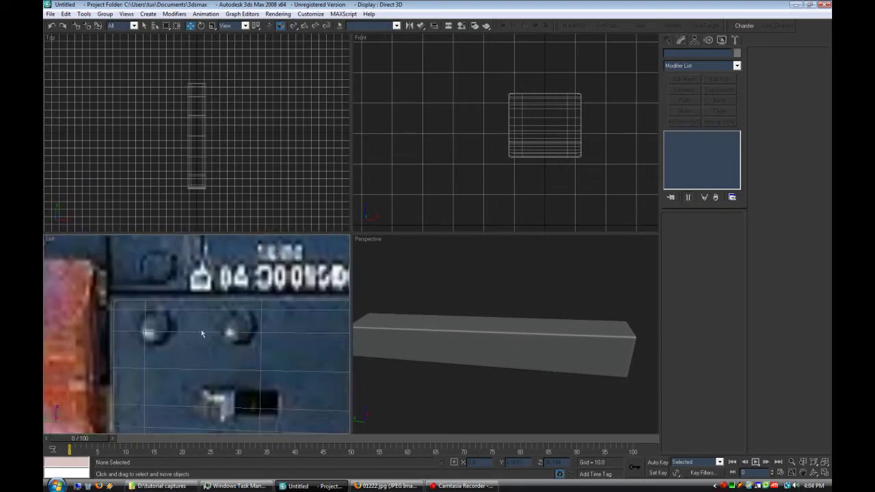
pyautogui.scroll(3, 188, 332)
pyautogui.moveTo(215, 325); pyautogui.dragTo(237, 346, button='middle')
pyautogui.click(189, 312)
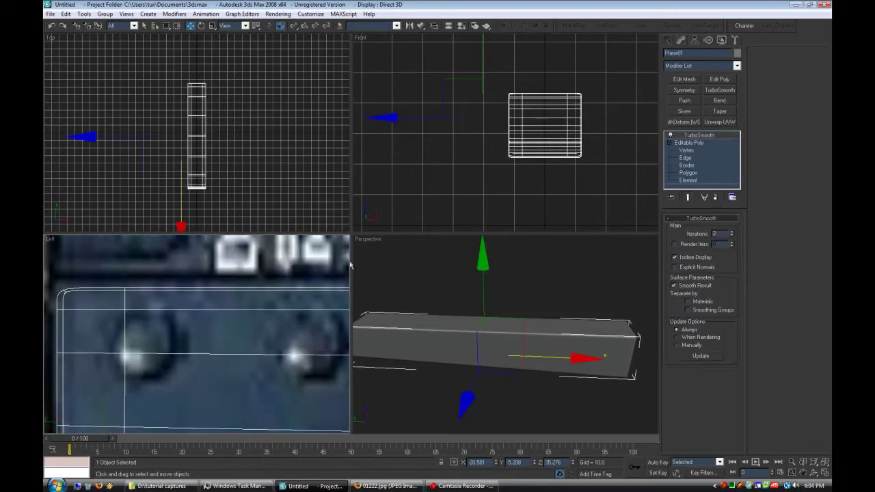
# - Create a sphere with a radius of about 2.26 over the front rivet near the receiver's upper corner in the Left view
pyautogui.click(235, 278)
pyautogui.scroll(-4, 205, 300)
pyautogui.moveTo(201, 315); pyautogui.dragTo(229, 309, button='middle')
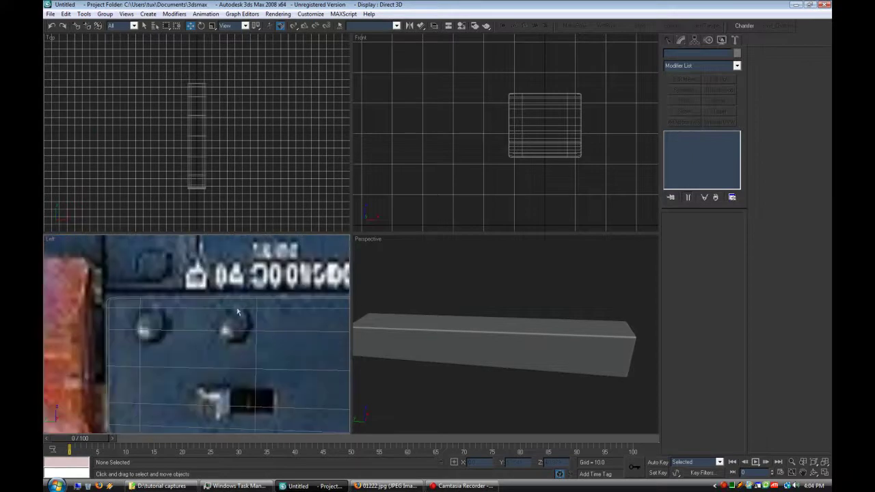
pyautogui.click(668, 40)
pyautogui.click(684, 101)
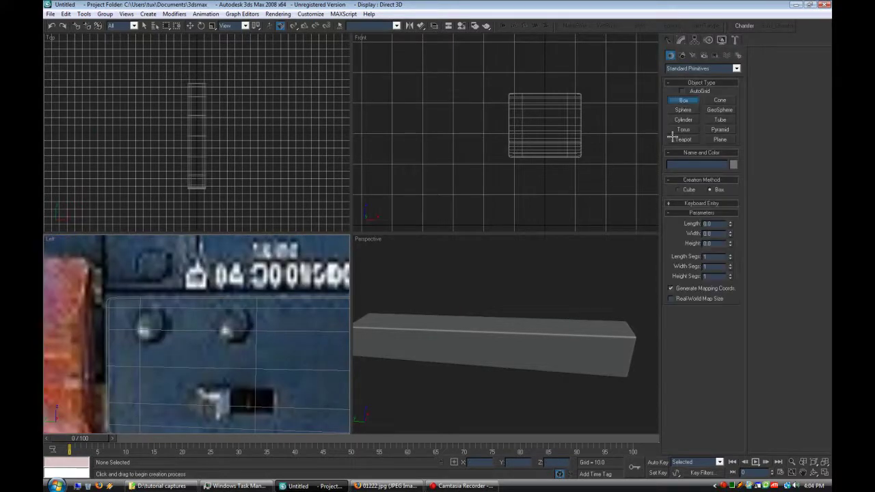
pyautogui.click(683, 111)
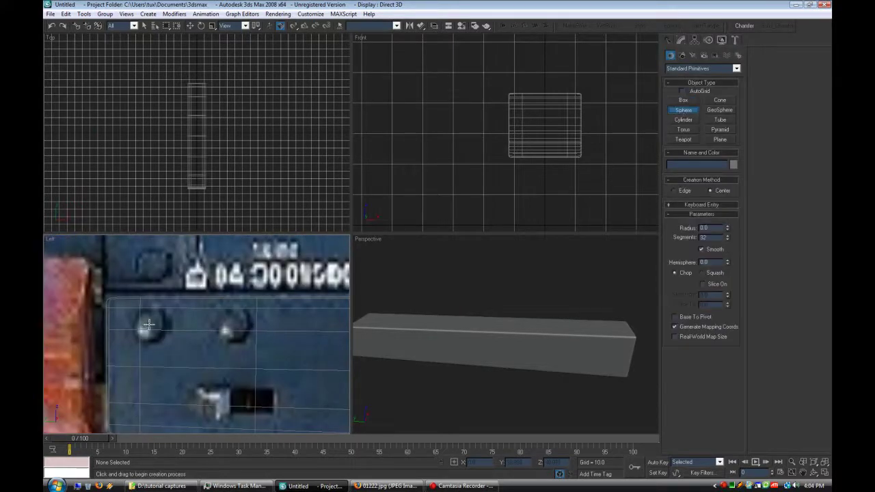
pyautogui.moveTo(148, 327); pyautogui.dragTo(167, 331)
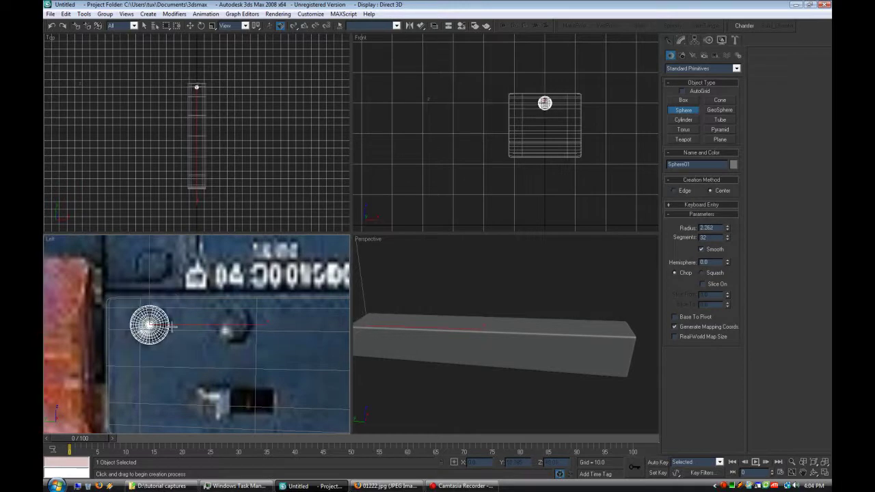
# - Convert the rivet sphere to an Editable Poly
pyautogui.click(190, 25)
pyautogui.scroll(8, 538, 168)
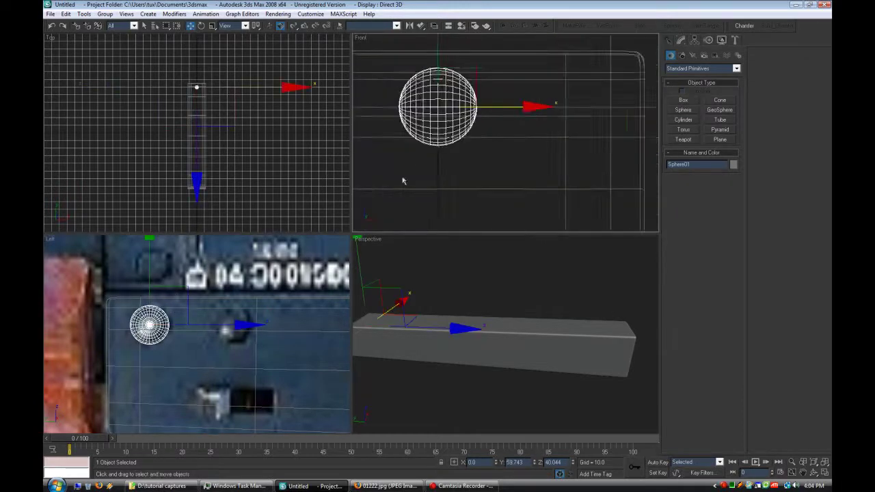
pyautogui.click(694, 40)
pyautogui.rightClick(690, 131)
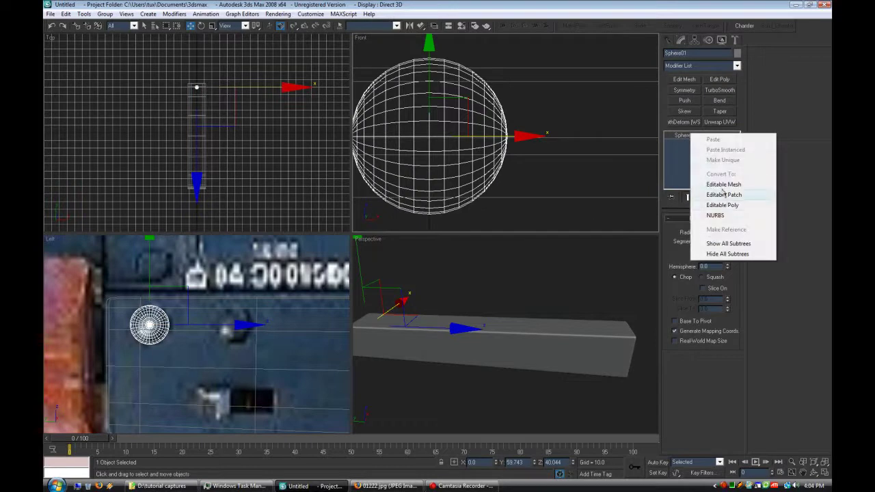
pyautogui.click(724, 205)
# - Delete the sphere's polygons on the positive X half in the Front view, keeping the outward-facing dome
pyautogui.click(670, 136)
pyautogui.click(669, 136)
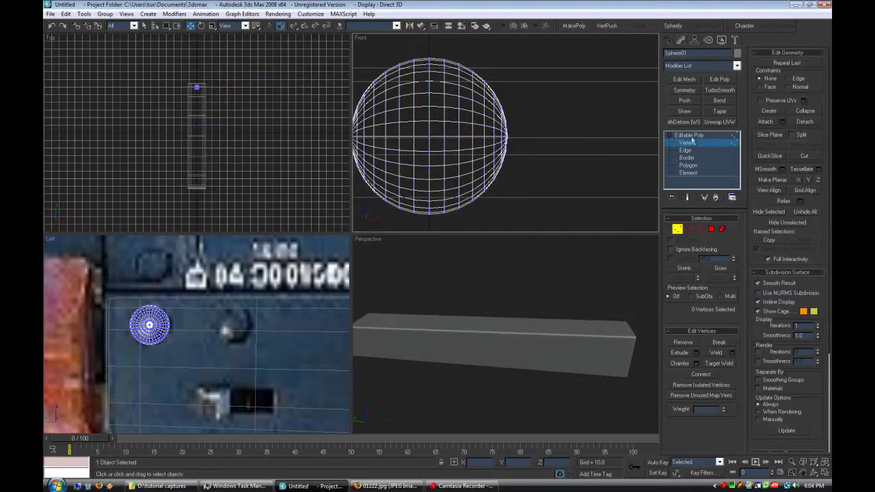
pyautogui.click(688, 165)
pyautogui.moveTo(567, 53); pyautogui.dragTo(429, 231)
pyautogui.press('Delete')
pyautogui.click(695, 136)
# - Move the half sphere along X so its flat side sits against the receiver's outer side face
pyautogui.scroll(-6, 548, 136)
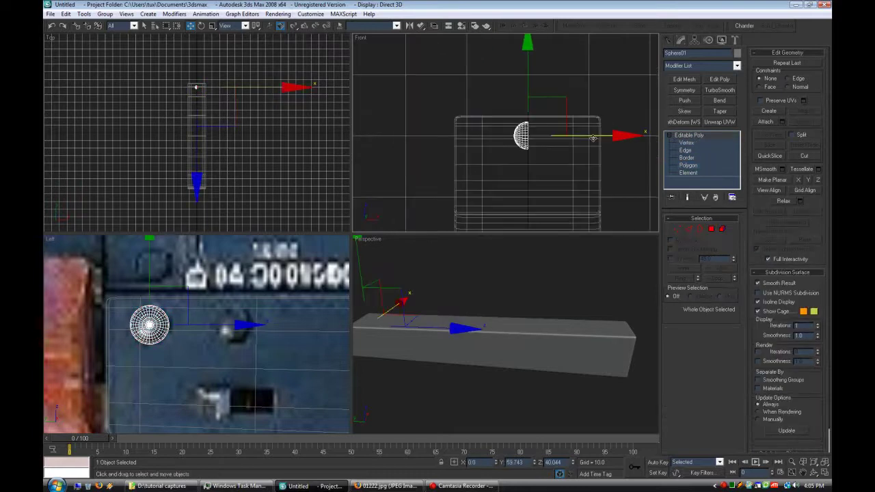
pyautogui.moveTo(592, 135); pyautogui.dragTo(520, 137)
pyautogui.scroll(5, 532, 321)
pyautogui.moveTo(531, 320); pyautogui.dragTo(657, 323, button='middle')
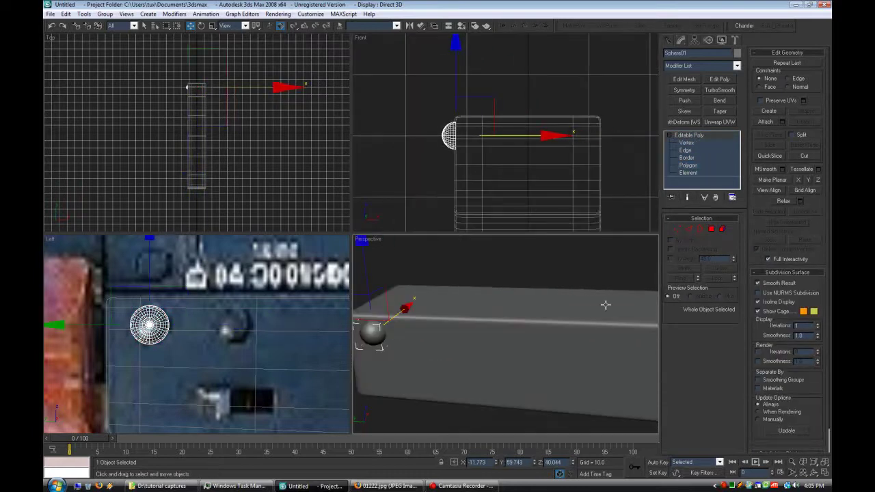
pyautogui.click(515, 275)
pyautogui.moveTo(474, 308); pyautogui.dragTo(533, 315, button='middle')
pyautogui.scroll(3, 533, 315)
pyautogui.click(533, 316)
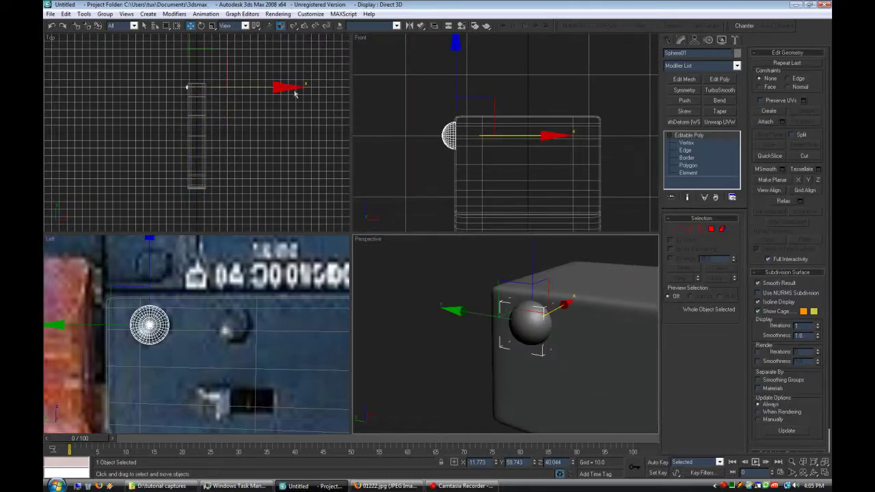
# - Flatten the rivet dome along X, apply TurboSmooth with Isoline Display on, and deselect it
pyautogui.click(212, 25)
pyautogui.scroll(5, 431, 139)
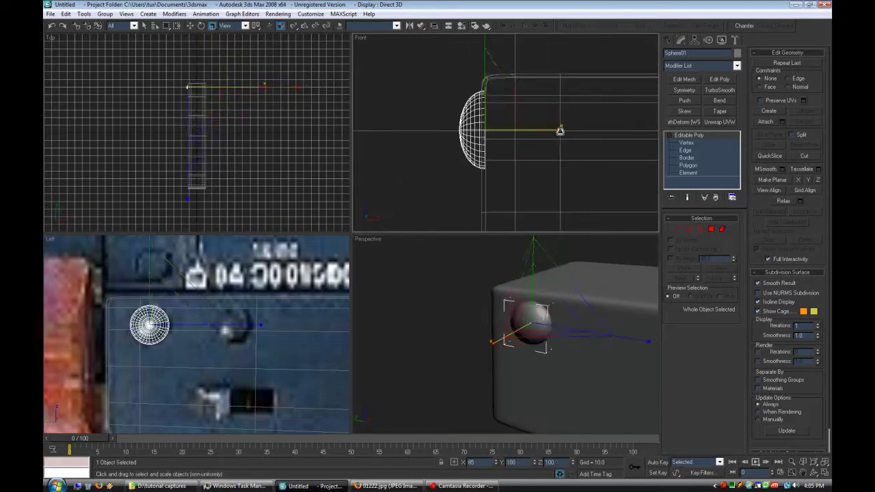
pyautogui.click(719, 89)
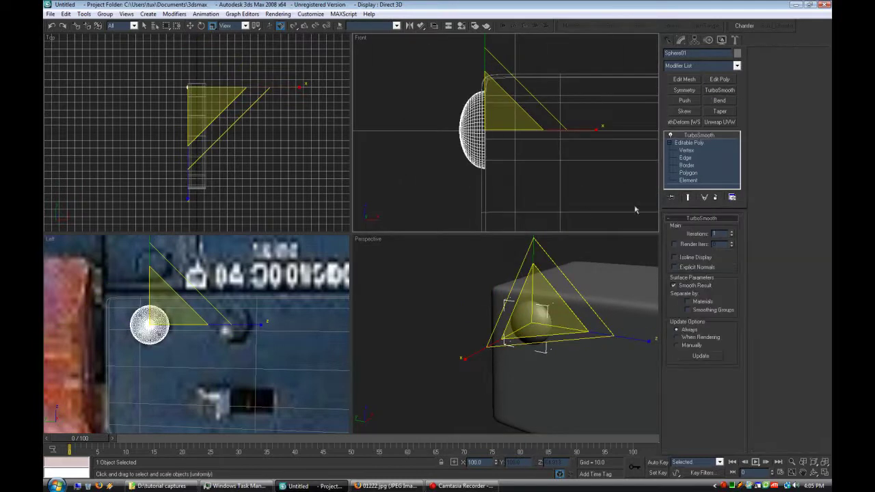
pyautogui.click(693, 259)
pyautogui.click(560, 249)
pyautogui.scroll(-2, 561, 253)
pyautogui.keyDown('alt'); pyautogui.moveTo(562, 256); pyautogui.dragTo(574, 288, button='middle'); pyautogui.keyUp('alt')
pyautogui.scroll(-3, 246, 305)
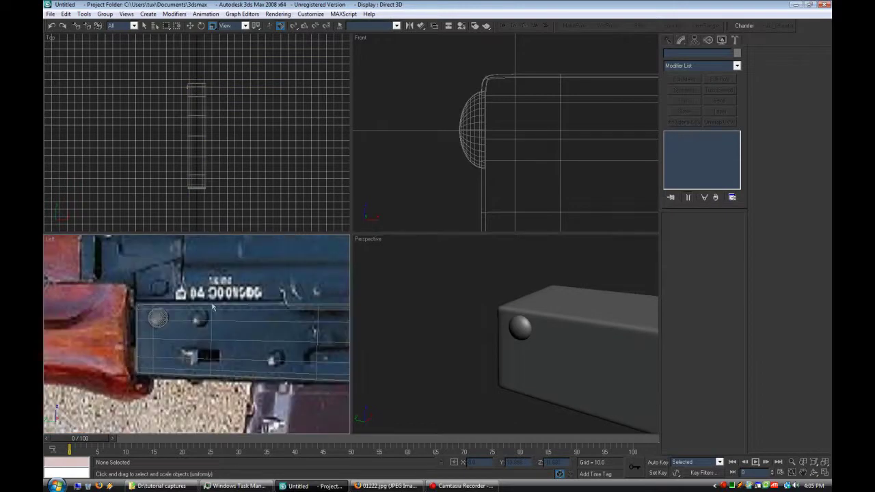
# - Clone the rivet dome horizontally onto the second upper rivet in the reference photo
pyautogui.click(158, 312)
pyautogui.click(190, 25)
pyautogui.scroll(2, 204, 312)
pyautogui.keyDown('shift'); pyautogui.moveTo(205, 312); pyautogui.dragTo(269, 312); pyautogui.keyUp('shift')
pyautogui.click(438, 280)
# - Clone the rivet dome onto the next rivet lower and further back on the receiver
pyautogui.moveTo(230, 293); pyautogui.dragTo(172, 274, button='middle')
pyautogui.keyDown('shift'); pyautogui.moveTo(174, 273); pyautogui.dragTo(287, 320); pyautogui.keyUp('shift')
pyautogui.click(437, 283)
# - Create a 16-sided cylinder with a radius of about 1.77 over the first of the four small holes in a row
pyautogui.scroll(-2, 332, 299)
pyautogui.moveTo(331, 300); pyautogui.dragTo(183, 276, button='middle')
pyautogui.click(229, 297)
pyautogui.moveTo(266, 315); pyautogui.dragTo(199, 300, button='middle')
pyautogui.scroll(2, 219, 314)
pyautogui.scroll(2, 241, 331)
pyautogui.moveTo(240, 331); pyautogui.dragTo(223, 413, button='middle')
pyautogui.click(521, 222)
pyautogui.click(669, 41)
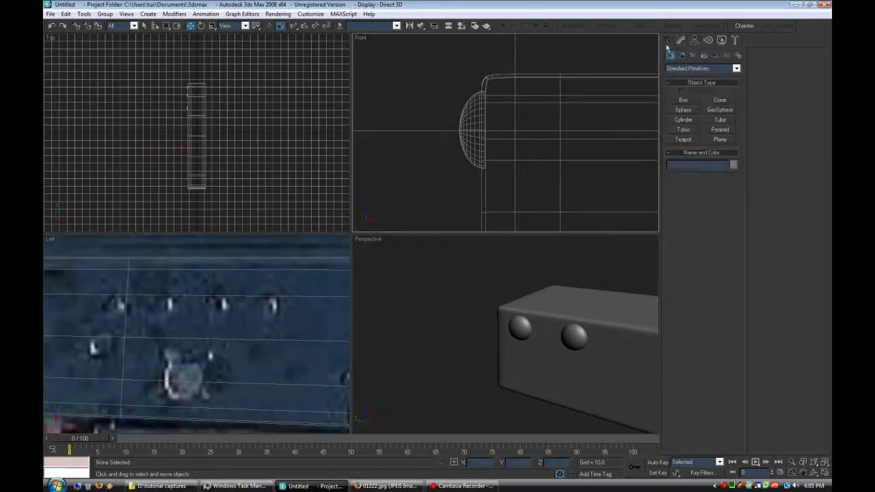
pyautogui.click(686, 120)
pyautogui.moveTo(118, 305); pyautogui.dragTo(133, 307)
pyautogui.click(132, 301)
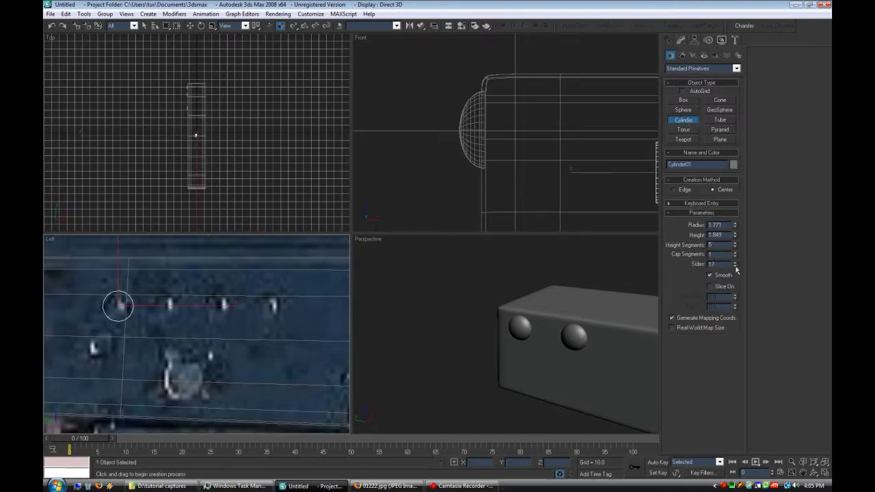
# - Move the cylinder along X in the Front view so it protrudes from the receiver's outer side face
pyautogui.scroll(-2, 564, 209)
pyautogui.moveTo(631, 199); pyautogui.dragTo(537, 182, button='middle')
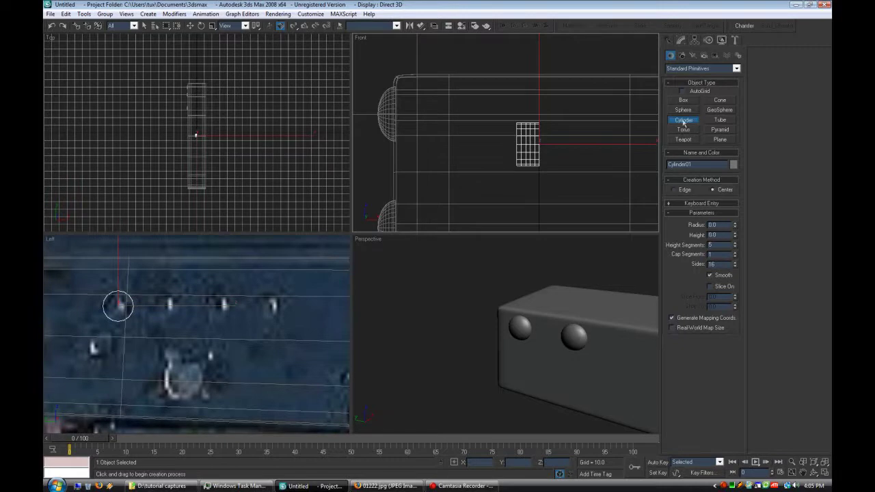
pyautogui.click(190, 25)
pyautogui.moveTo(596, 143); pyautogui.dragTo(448, 143)
pyautogui.moveTo(486, 172); pyautogui.dragTo(604, 166, button='middle')
pyautogui.scroll(4, 604, 166)
pyautogui.scroll(-4, 612, 343)
pyautogui.moveTo(603, 344); pyautogui.dragTo(390, 299, button='middle')
pyautogui.scroll(4, 390, 299)
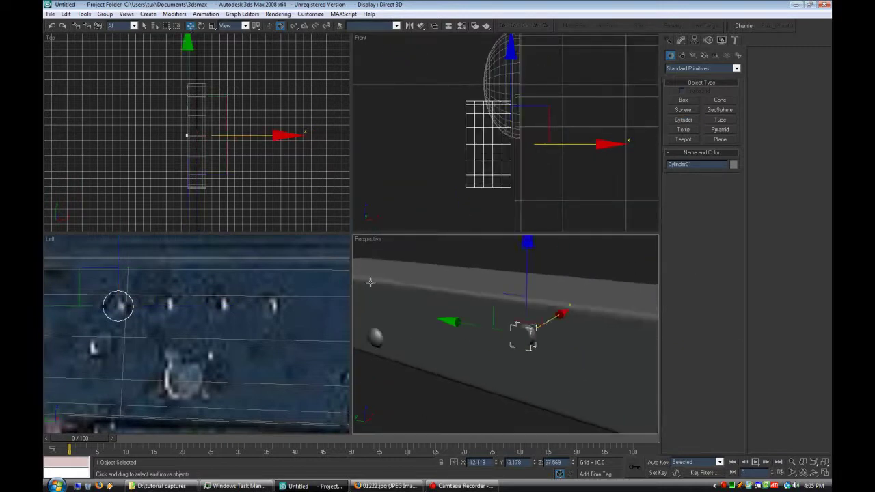
pyautogui.moveTo(548, 377); pyautogui.dragTo(504, 346, button='middle')
# - Reduce the cylinder to 1 height segment and convert it to an Editable Poly
pyautogui.click(680, 40)
pyautogui.rightClick(693, 137)
pyautogui.click(670, 70)
pyautogui.moveTo(735, 259); pyautogui.dragTo(739, 291)
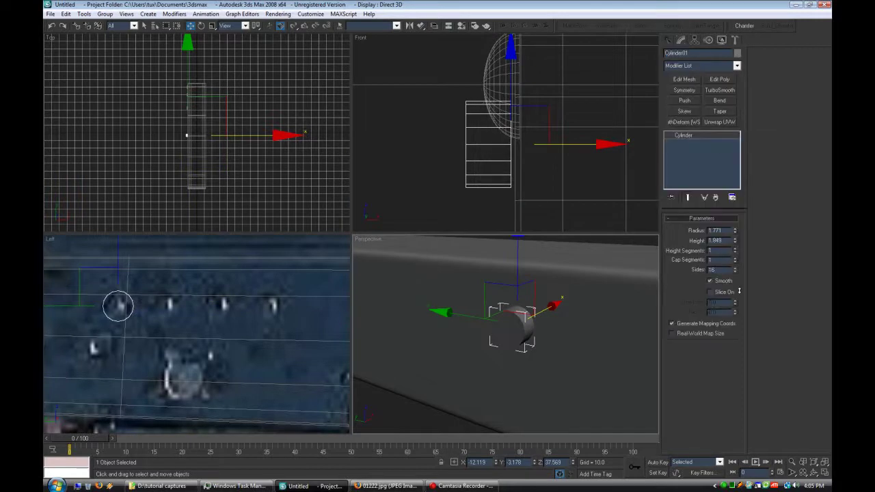
pyautogui.rightClick(704, 135)
pyautogui.click(707, 172)
# - Shorten the cylinder by moving its outer cap polygon toward the receiver along X
pyautogui.click(691, 166)
pyautogui.click(503, 328)
pyautogui.scroll(4, 517, 324)
pyautogui.moveTo(533, 311); pyautogui.dragTo(539, 311)
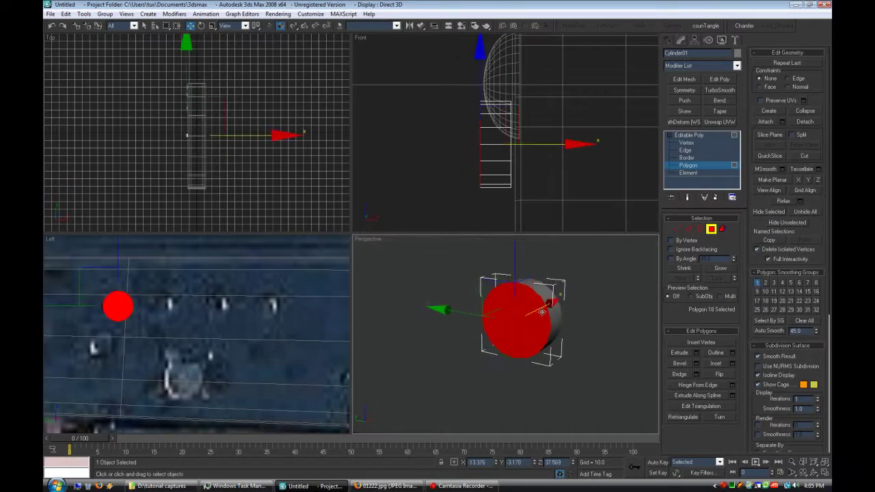
# - Delete the cylinder's outer cap and flip all the remaining polygons to face inward
pyautogui.press('Delete')
pyautogui.hotkey('ctrl', 'a')
pyautogui.click(723, 374)
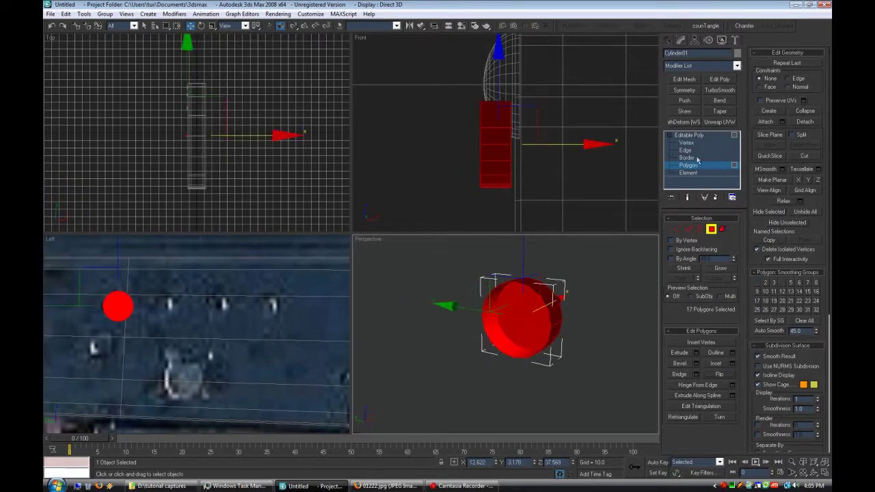
# - Extend the cylinder's open border outward by scaling a copy of its edges into a flat rim
pyautogui.click(700, 159)
pyautogui.click(558, 308)
pyautogui.click(211, 26)
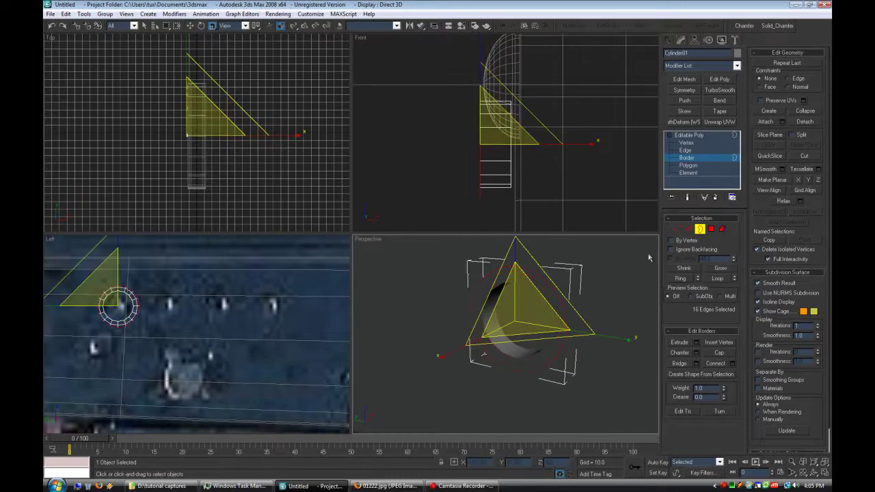
# - Show Edged Faces in the Perspective viewport and frame the cylinder looking straight into its recess
pyautogui.click(708, 149)
pyautogui.click(811, 156)
pyautogui.rightClick(372, 240)
pyautogui.click(405, 292)
pyautogui.keyDown('alt'); pyautogui.moveTo(470, 308); pyautogui.dragTo(560, 327, button='middle'); pyautogui.keyUp('alt')
pyautogui.press('z')
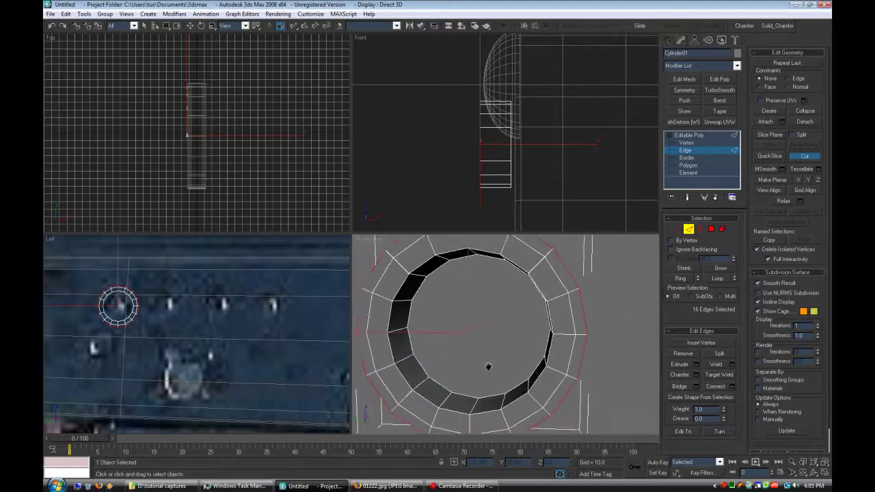
# - Try to cut a horizontal edge across the floor of the cylinder's recess
pyautogui.click(559, 332)
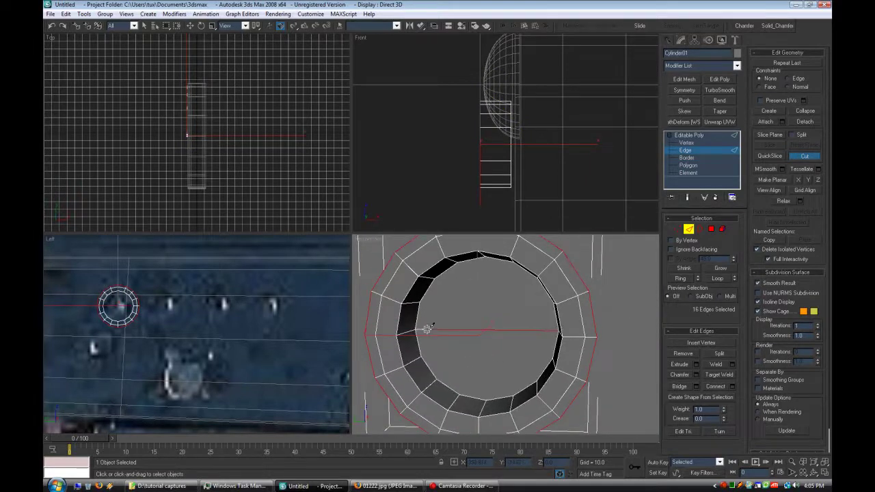
pyautogui.click(417, 331)
pyautogui.rightClick(495, 329)
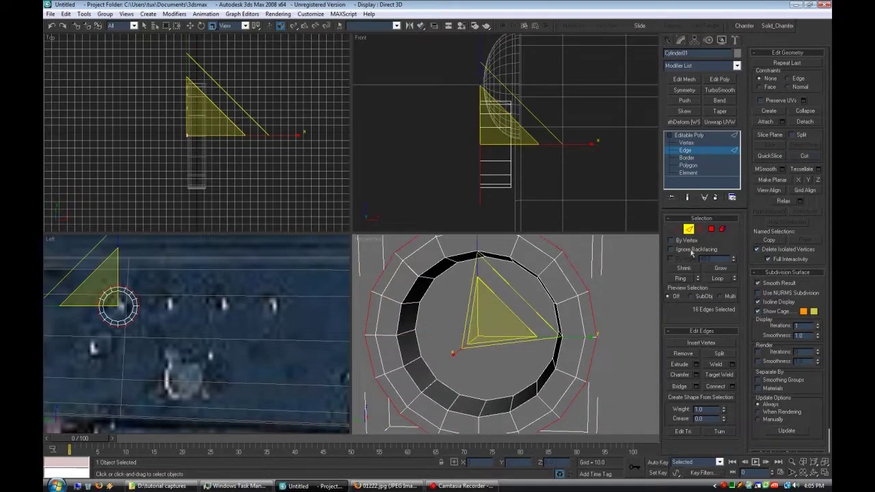
# - Try to create an edge down the middle of the recess's floor and clear the edge selection
pyautogui.click(769, 111)
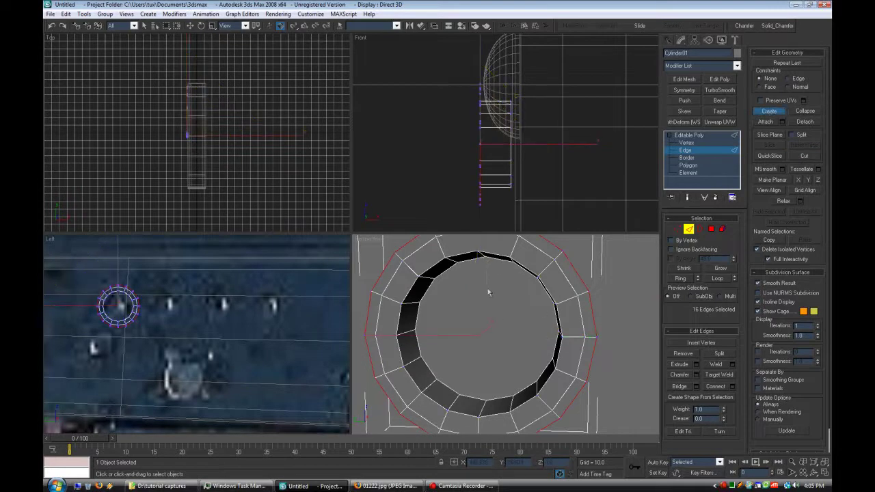
pyautogui.click(483, 398)
pyautogui.click(770, 114)
pyautogui.click(621, 288)
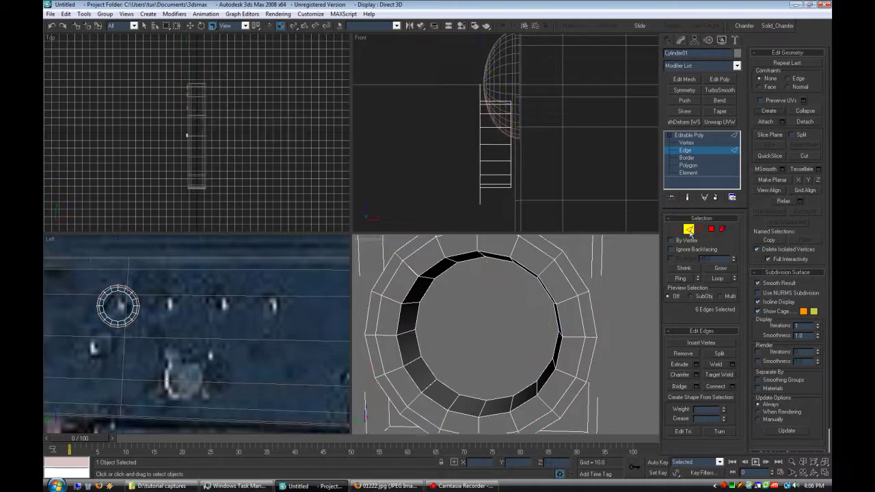
# - Try to cut the recess's floor vertically between its uppermost and lowermost vertices at Vertex level
pyautogui.click(721, 144)
pyautogui.click(802, 156)
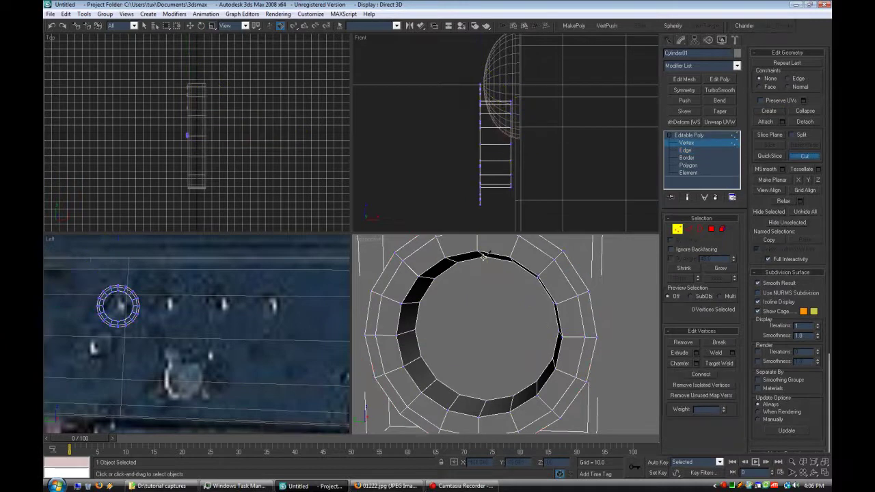
pyautogui.click(484, 257)
pyautogui.click(487, 400)
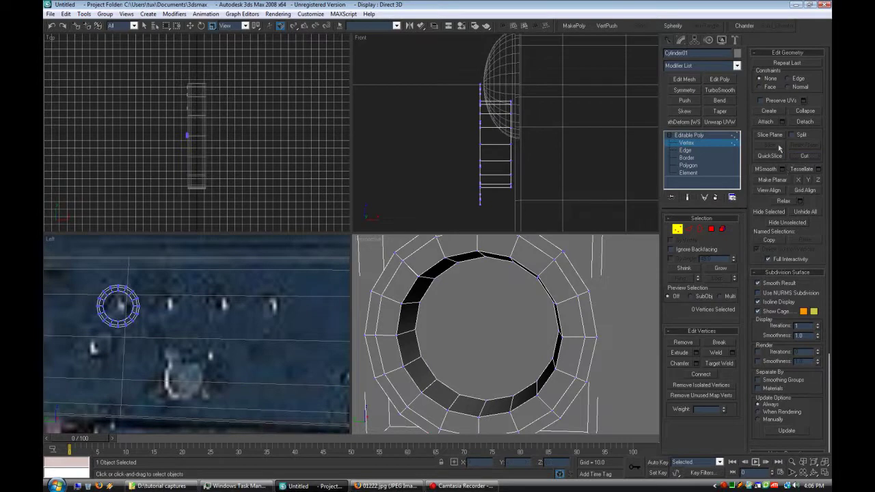
# - Create an edge joining the uppermost and lowermost vertices of the recess's floor, and leave Edge level
pyautogui.click(686, 151)
pyautogui.click(771, 110)
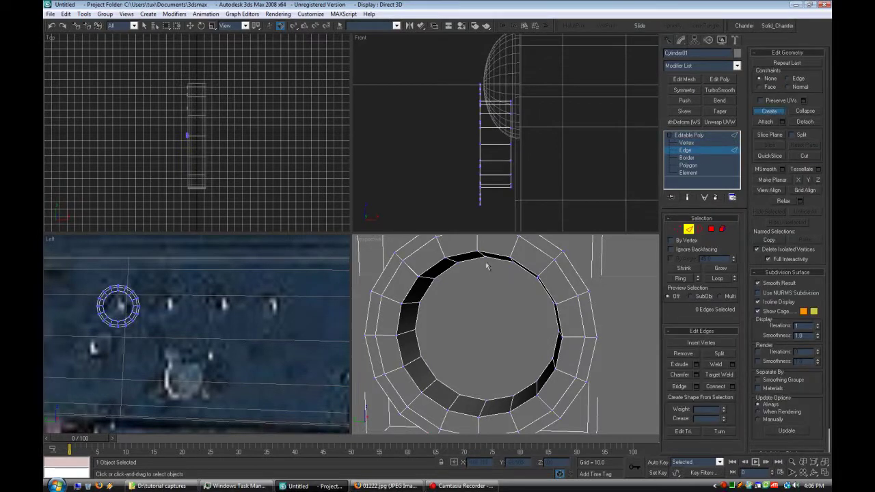
pyautogui.click(485, 398)
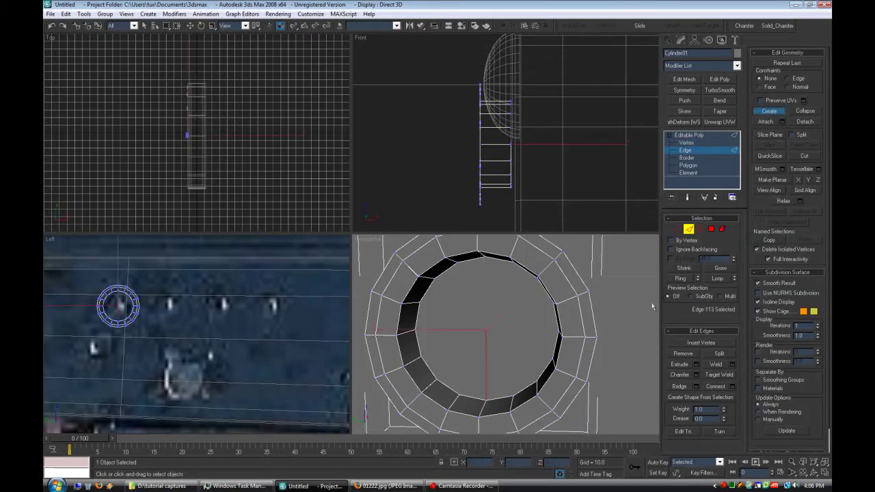
pyautogui.click(775, 109)
pyautogui.click(696, 137)
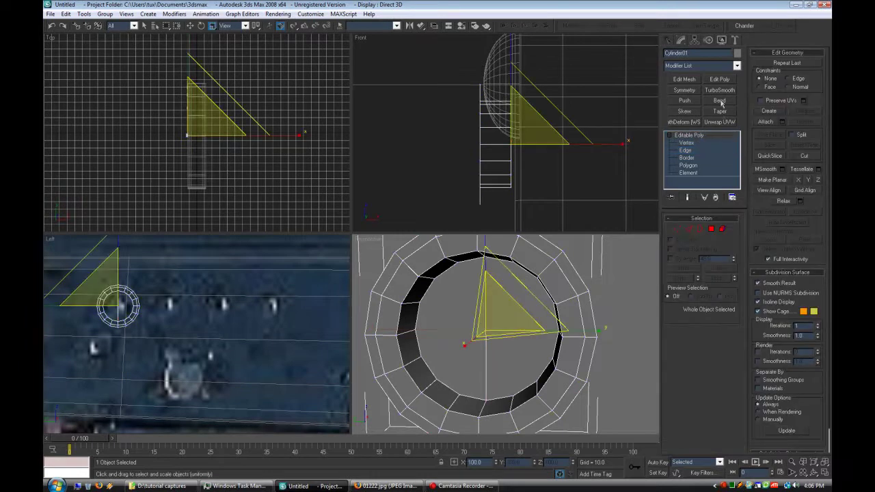
# - Inset the two floor polygons of the recess as a group by 0.15
pyautogui.click(688, 165)
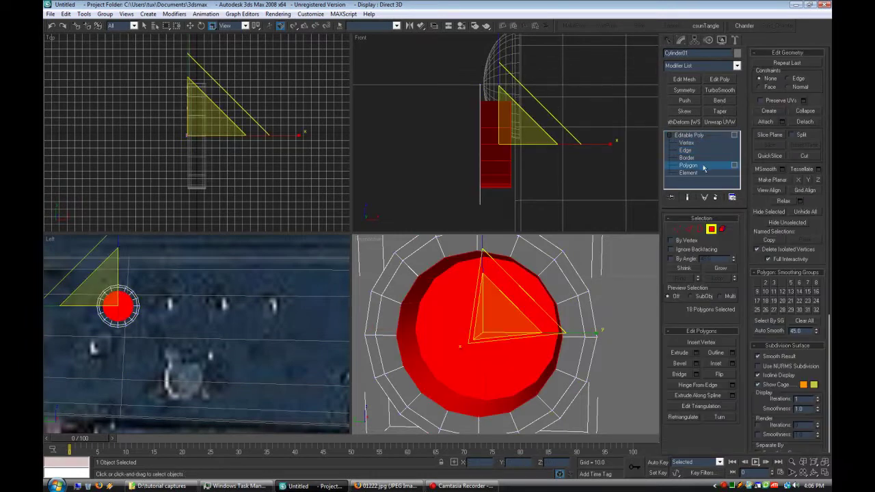
pyautogui.click(732, 364)
pyautogui.moveTo(482, 231); pyautogui.dragTo(484, 267)
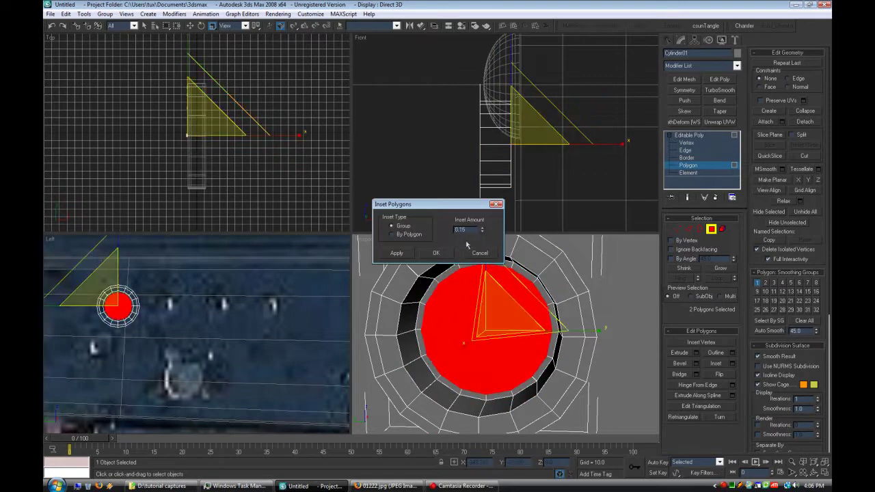
pyautogui.click(437, 253)
# - Apply a narrow Solid Chamfer to the edge loop around the recess's opening, and leave Edge level
pyautogui.click(684, 151)
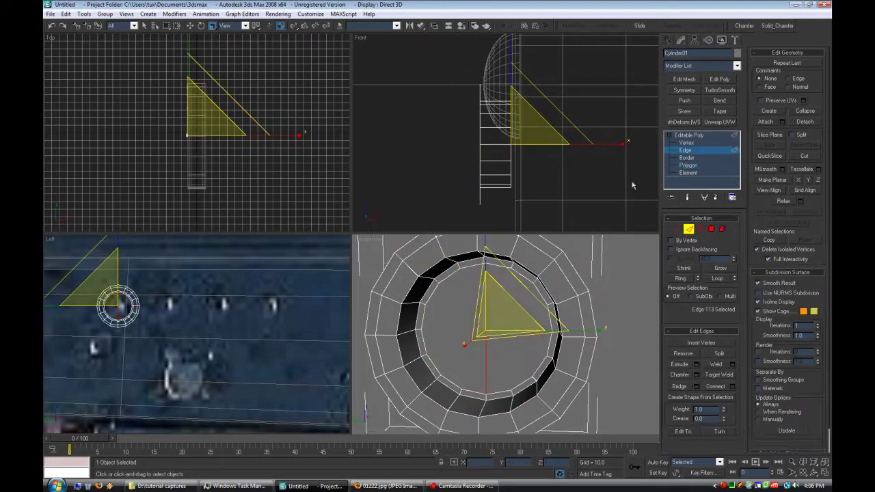
pyautogui.click(427, 270)
pyautogui.hotkey('alt', 'r')
pyautogui.click(512, 257)
pyautogui.hotkey('alt', 'l')
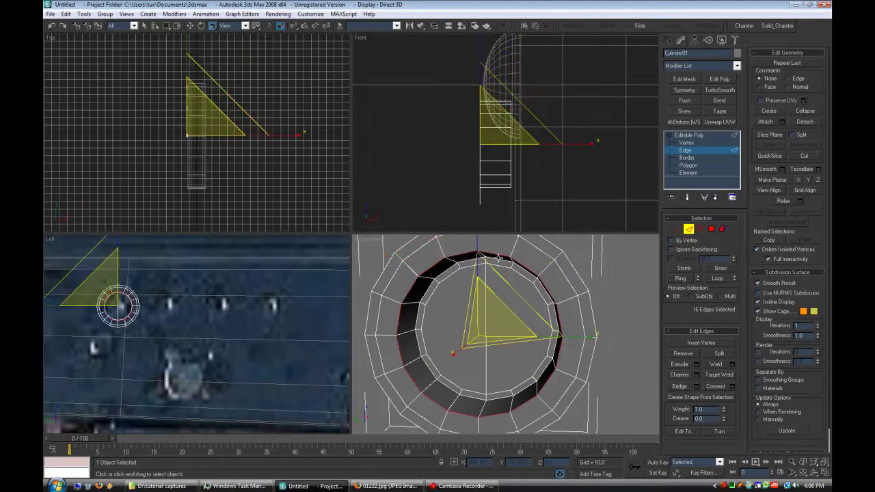
pyautogui.click(778, 25)
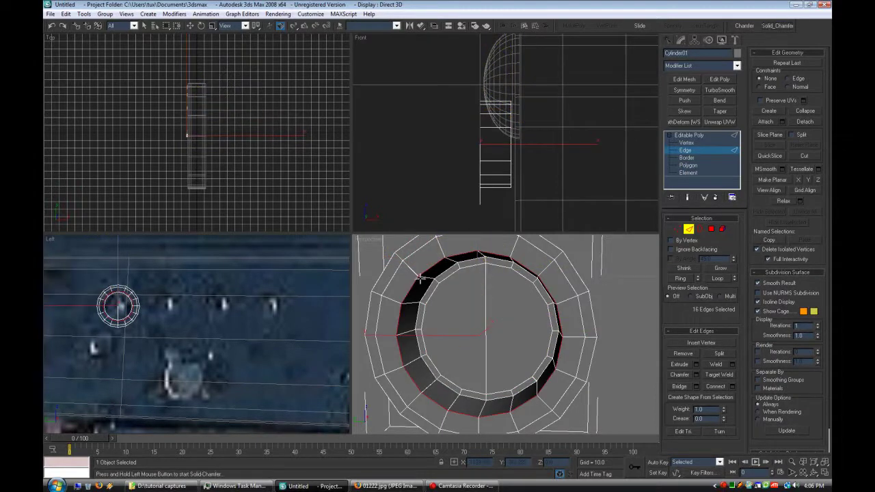
pyautogui.moveTo(422, 274); pyautogui.dragTo(415, 272)
pyautogui.click(721, 136)
# - Add TurboSmooth to the recess with 2 iterations and isoline display enabled
pyautogui.scroll(-6, 546, 311)
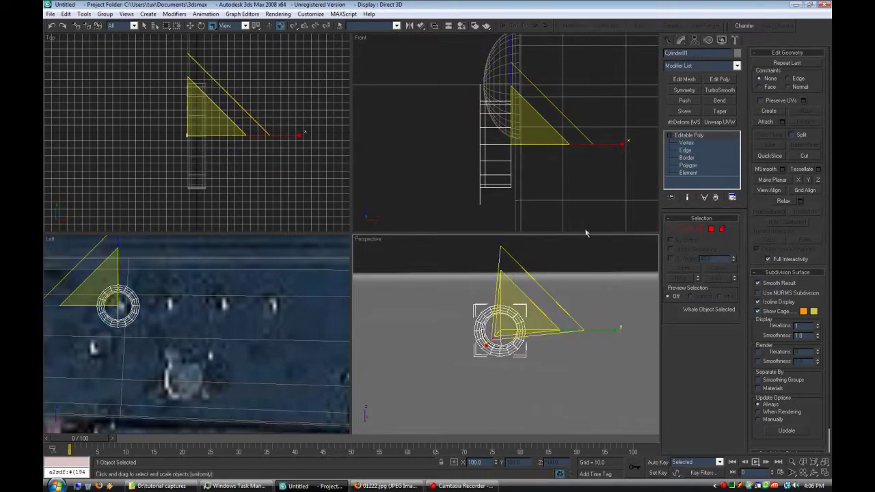
pyautogui.scroll(5, 591, 328)
pyautogui.moveTo(590, 332); pyautogui.dragTo(615, 285, button='middle')
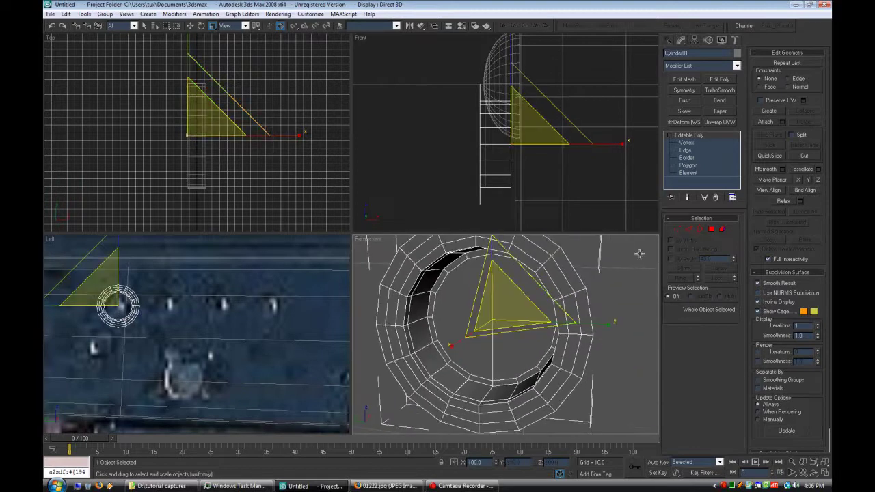
pyautogui.moveTo(538, 323); pyautogui.dragTo(549, 333, button='middle')
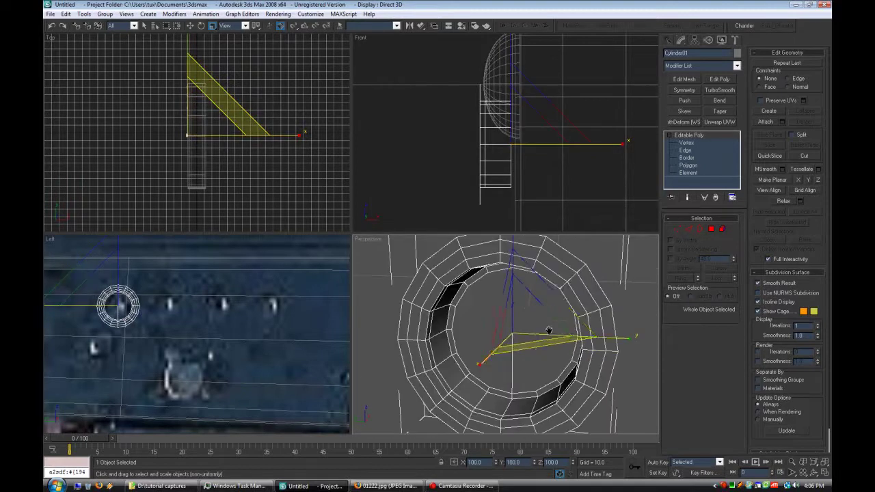
pyautogui.click(721, 90)
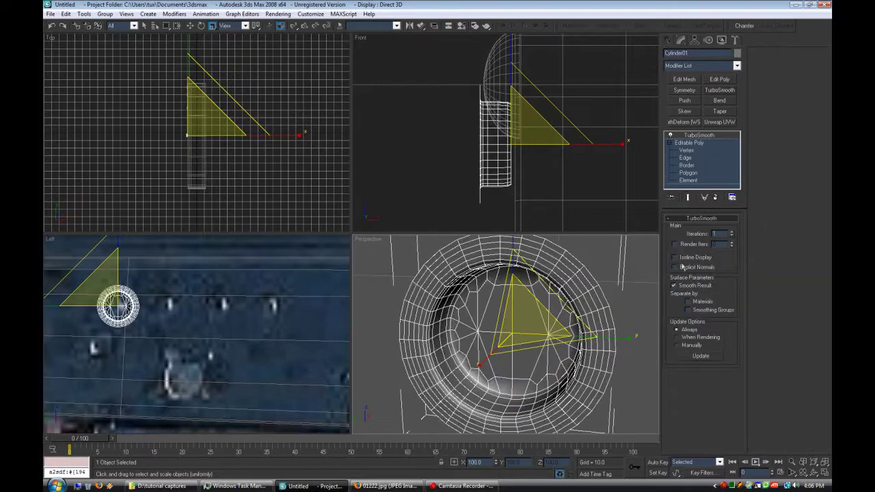
pyautogui.click(732, 232)
pyautogui.click(703, 259)
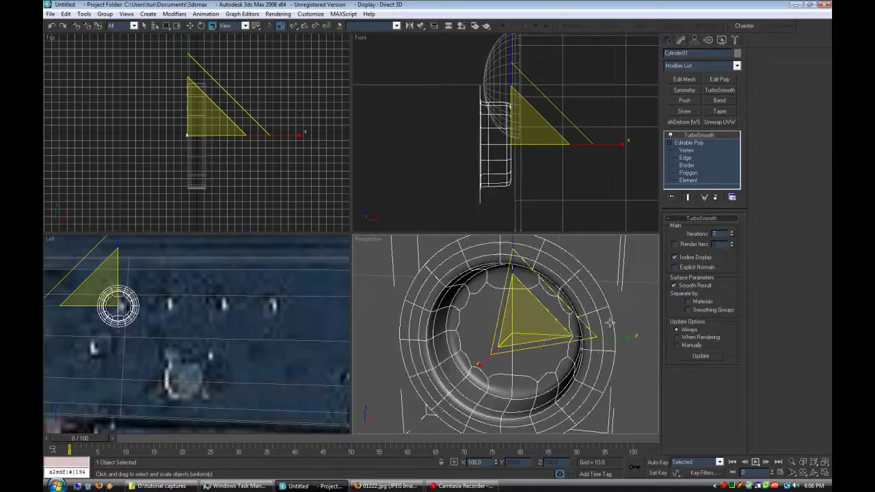
# - Deselect the recess and turn off edged faces in the Perspective view
pyautogui.click(623, 310)
pyautogui.scroll(-5, 568, 327)
pyautogui.click(525, 259)
pyautogui.rightClick(362, 239)
pyautogui.click(413, 292)
# - Clone the smoothed recess sideways as 3 copies, following the row of marks on the reference photo
pyautogui.click(510, 328)
pyautogui.middleClick(217, 327)
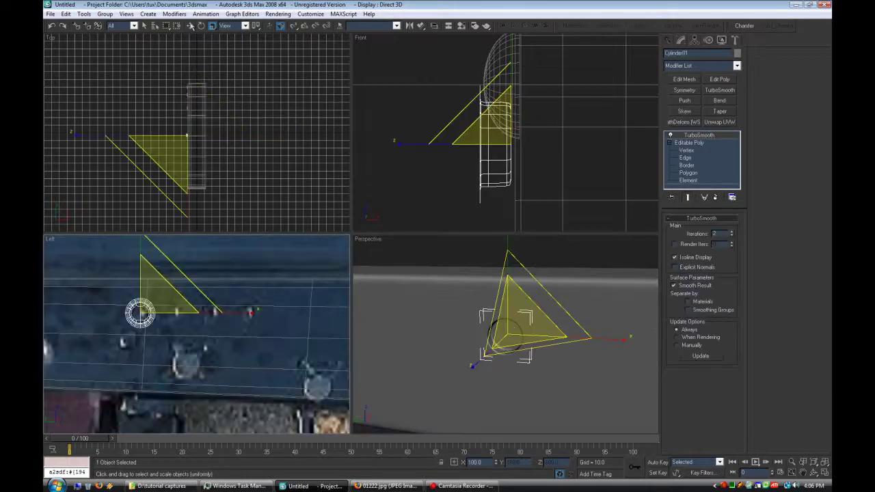
pyautogui.click(190, 25)
pyautogui.keyDown('shift'); pyautogui.moveTo(206, 312); pyautogui.dragTo(243, 311); pyautogui.keyUp('shift')
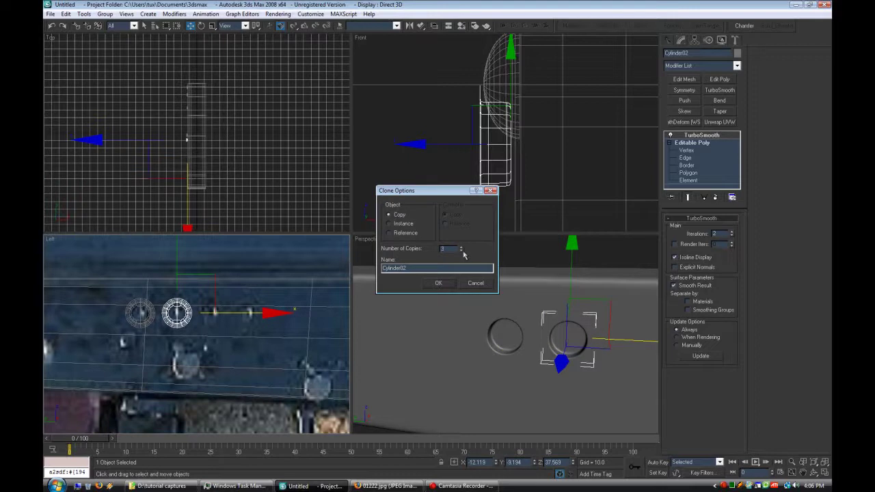
pyautogui.click(443, 286)
pyautogui.click(431, 299)
# - Switch the Left view to smooth shading with highlights, with nothing selected
pyautogui.scroll(-4, 539, 283)
pyautogui.click(580, 287)
pyautogui.scroll(-2, 580, 287)
pyautogui.keyDown('alt'); pyautogui.moveTo(580, 287); pyautogui.dragTo(560, 275, button='middle'); pyautogui.keyUp('alt')
pyautogui.scroll(5, 540, 287)
pyautogui.scroll(-4, 540, 287)
pyautogui.rightClick(52, 240)
pyautogui.click(98, 253)
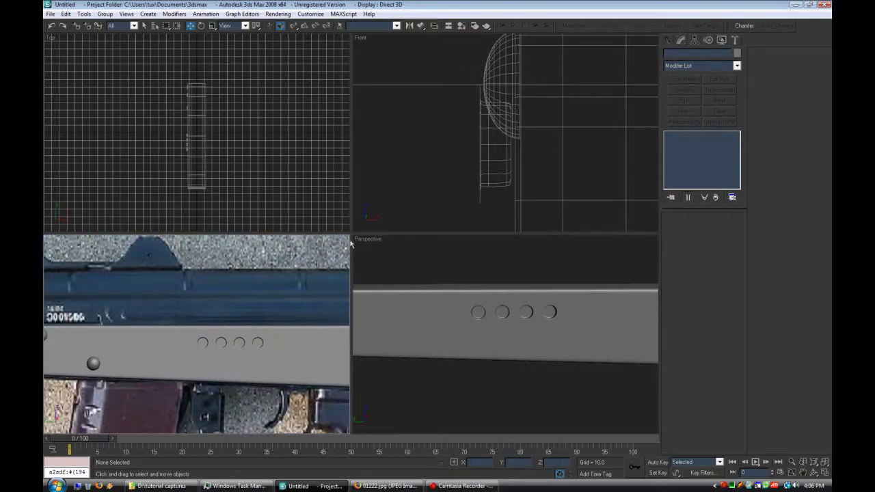
# - Enlarge the Left view and examine the row of four recesses against the reference photo
pyautogui.moveTo(351, 235); pyautogui.dragTo(646, 203)
pyautogui.moveTo(561, 234); pyautogui.dragTo(524, 43)
pyautogui.moveTo(453, 126); pyautogui.dragTo(453, 129)
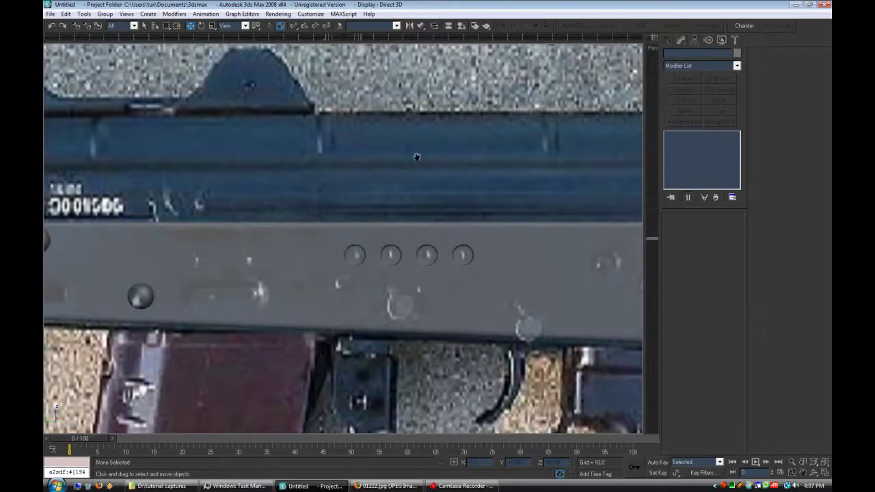
pyautogui.moveTo(291, 42); pyautogui.dragTo(290, 44)
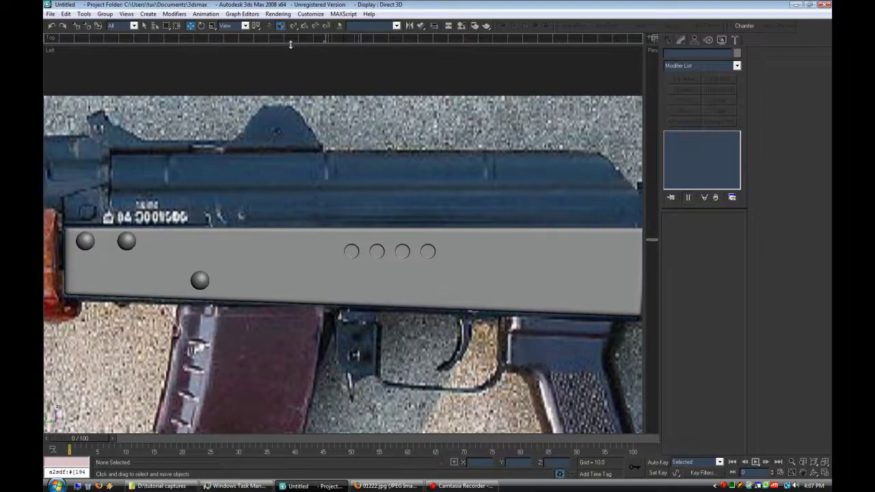
pyautogui.scroll(6, 385, 235)
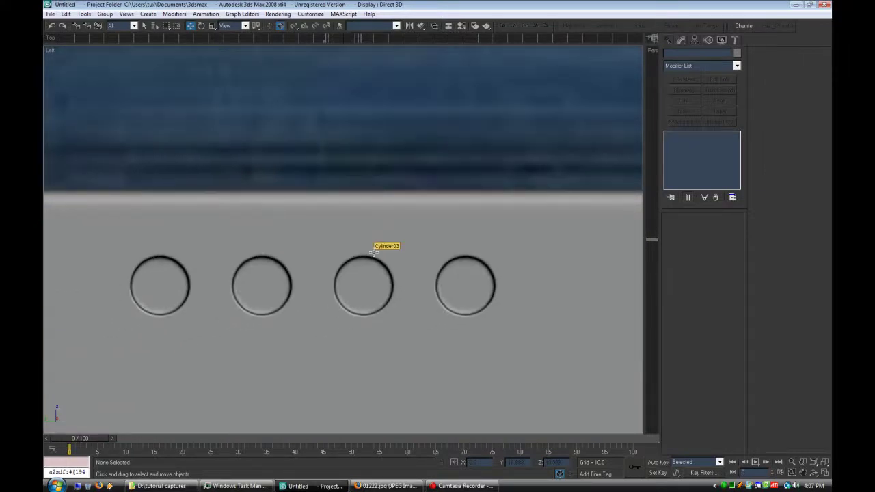
pyautogui.scroll(-5, 374, 252)
pyautogui.scroll(2, 436, 299)
pyautogui.moveTo(367, 301); pyautogui.dragTo(267, 328, button='middle')
pyautogui.scroll(-2, 321, 301)
pyautogui.scroll(2, 236, 301)
pyautogui.scroll(-2, 304, 315)
pyautogui.scroll(-3, 287, 328)
pyautogui.scroll(2, 268, 328)
# - Enlarge the Perspective view to inspect the recesses at an angle, and restore the four-view layout
pyautogui.moveTo(643, 45); pyautogui.dragTo(63, 46)
pyautogui.keyDown('alt'); pyautogui.moveTo(456, 274); pyautogui.dragTo(558, 331, button='middle'); pyautogui.keyUp('alt')
pyautogui.scroll(2, 547, 330)
pyautogui.scroll(-1, 501, 326)
pyautogui.moveTo(501, 326); pyautogui.dragTo(456, 308, button='middle')
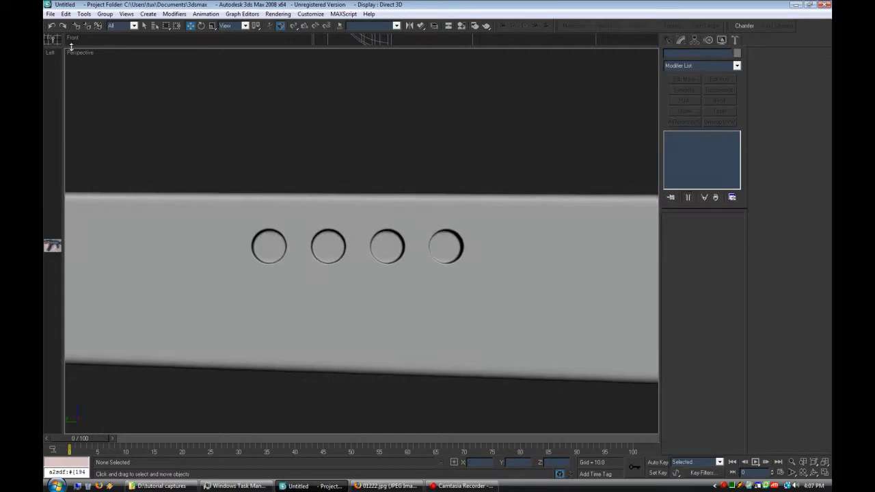
pyautogui.moveTo(62, 47); pyautogui.dragTo(369, 201)
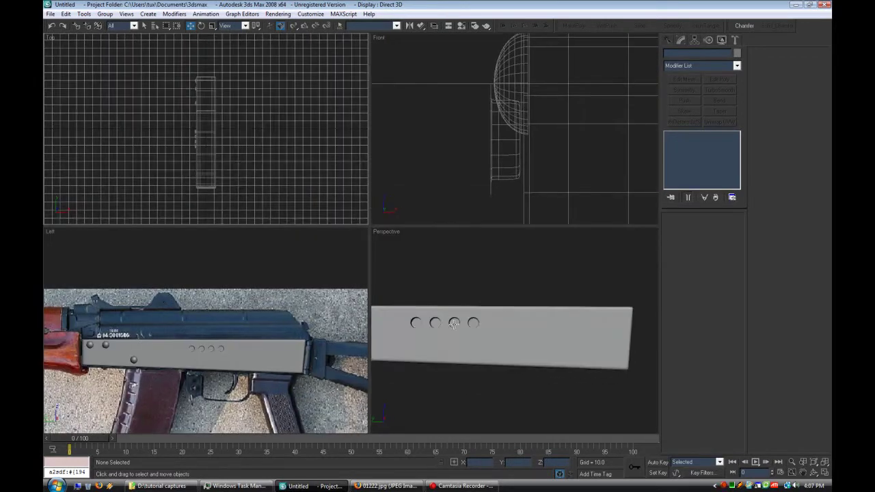
# - Examine the receiver block's recesses and domes from an oblique angle and over the whole rifle photo
pyautogui.keyDown('alt'); pyautogui.moveTo(444, 315); pyautogui.dragTo(426, 333, button='middle'); pyautogui.keyUp('alt')
pyautogui.scroll(6, 333, 326)
pyautogui.moveTo(339, 343); pyautogui.dragTo(312, 311, button='middle')
pyautogui.scroll(2, 334, 326)
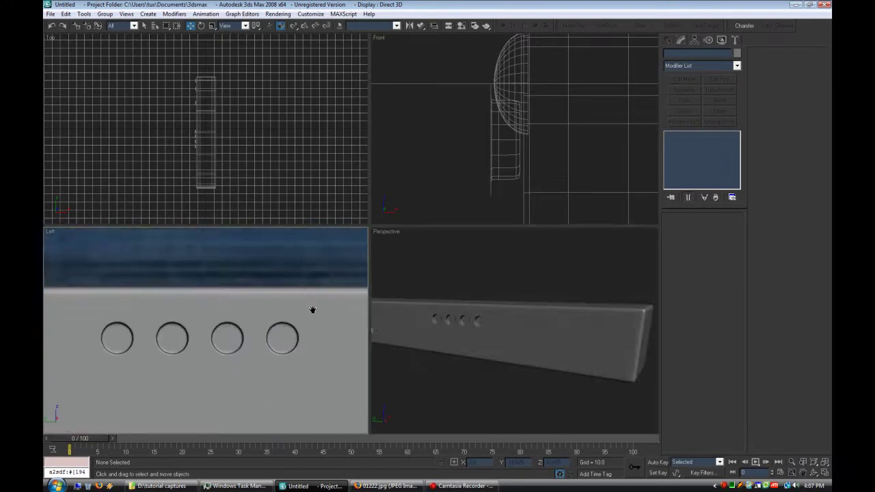
pyautogui.scroll(-4, 313, 311)
pyautogui.keyDown('alt'); pyautogui.moveTo(500, 349); pyautogui.dragTo(502, 380, button='middle'); pyautogui.keyUp('alt')
pyautogui.scroll(3, 466, 380)
pyautogui.scroll(-2, 300, 367)
pyautogui.moveTo(301, 367); pyautogui.dragTo(289, 365, button='middle')
pyautogui.scroll(-2, 87, 324)
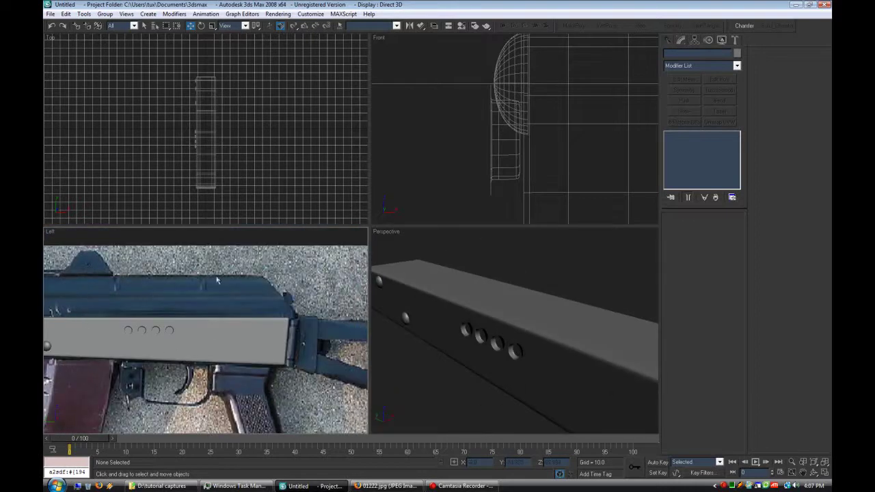
pyautogui.scroll(-4, 253, 291)
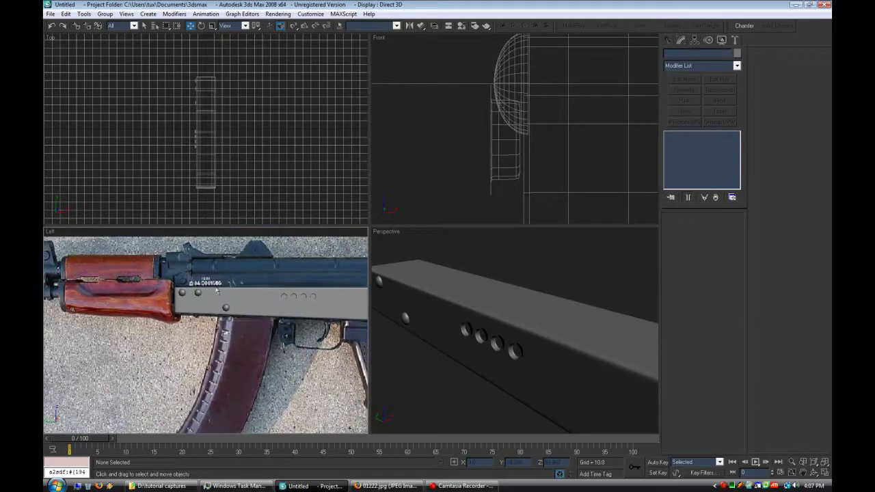
pyautogui.moveTo(219, 281); pyautogui.dragTo(203, 284, button='middle')
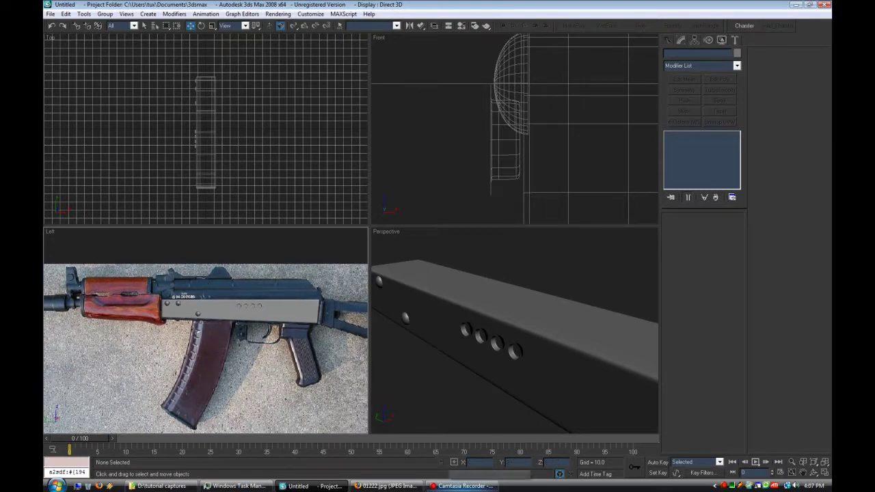
pyautogui.click(463, 485)
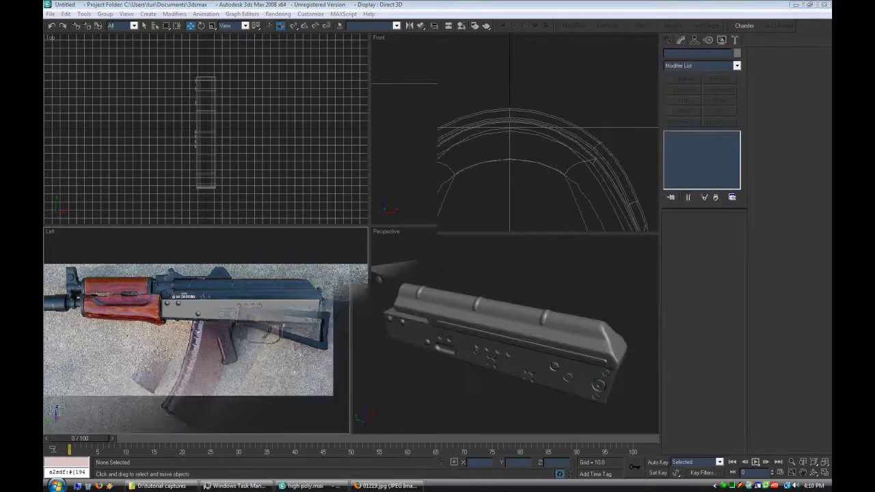
# - Examine the finished high-poly receiver's side details and the raised ribs on its dust cover
pyautogui.scroll(4, 235, 361)
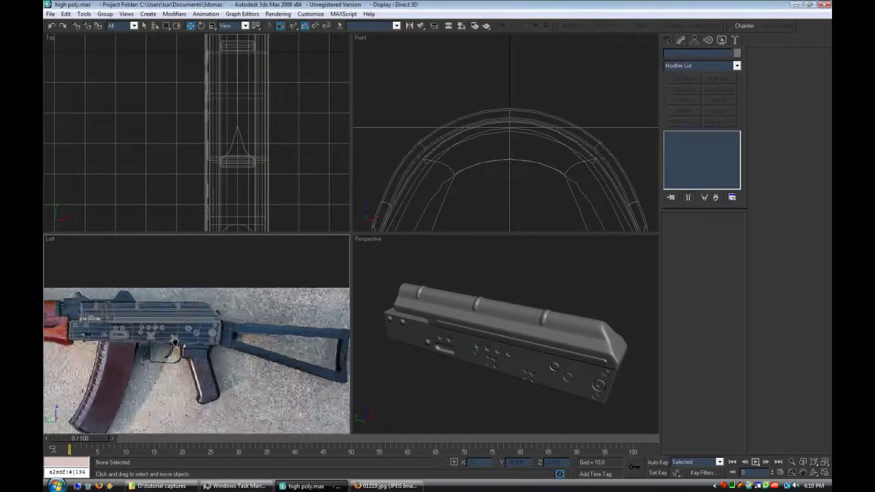
pyautogui.moveTo(236, 360); pyautogui.dragTo(229, 357, button='middle')
pyautogui.moveTo(594, 366)
pyautogui.mouseDown(button='middle')
pyautogui.moveTo(548, 357)
pyautogui.moveTo(592, 371)
pyautogui.mouseUp(button='middle')
pyautogui.scroll(2, 548, 357)
pyautogui.scroll(-2, 591, 371)
pyautogui.moveTo(552, 347); pyautogui.dragTo(585, 366, button='middle')
pyautogui.scroll(2, 522, 349)
pyautogui.scroll(3, 531, 369)
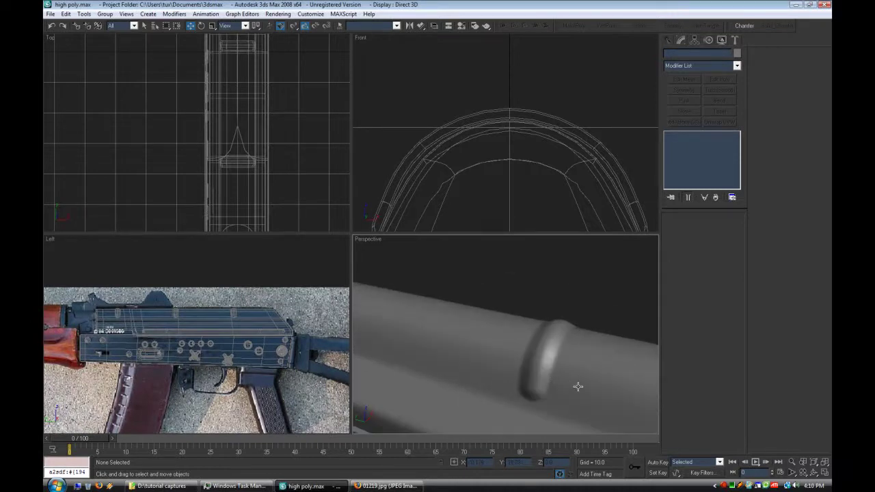
pyautogui.scroll(-6, 574, 387)
# - Inspect the high-poly receiver from its end and in the Front view, and return to an overall oblique view
pyautogui.moveTo(522, 378); pyautogui.dragTo(523, 324, button='middle')
pyautogui.scroll(1, 545, 364)
pyautogui.scroll(4, 523, 324)
pyautogui.scroll(-1, 553, 347)
pyautogui.keyDown('alt'); pyautogui.moveTo(556, 349); pyautogui.dragTo(467, 362, button='middle'); pyautogui.keyUp('alt')
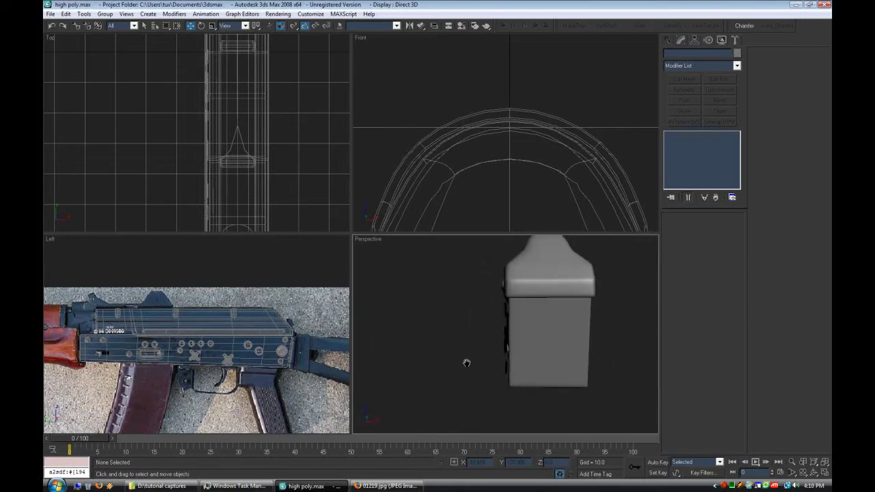
pyautogui.scroll(-5, 532, 97)
pyautogui.moveTo(532, 97); pyautogui.dragTo(560, 81, button='middle')
pyautogui.scroll(-3, 568, 75)
pyautogui.keyDown('alt'); pyautogui.moveTo(548, 330); pyautogui.dragTo(658, 359, button='middle'); pyautogui.keyUp('alt')
pyautogui.scroll(-3, 621, 335)
pyautogui.keyDown('alt'); pyautogui.moveTo(593, 329); pyautogui.dragTo(537, 316, button='middle'); pyautogui.keyUp('alt')
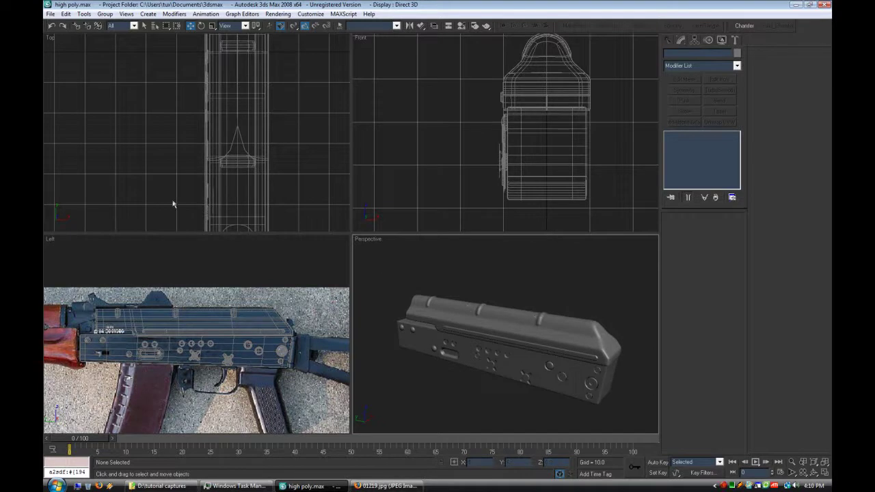
# - Open the recent scene thing.max from the splinetest folder
pyautogui.click(50, 13)
pyautogui.moveTo(72, 56)
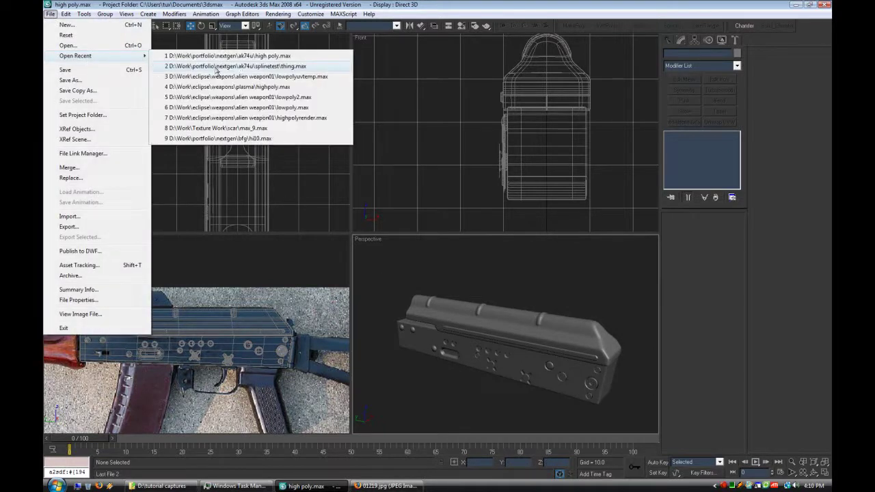
pyautogui.click(239, 68)
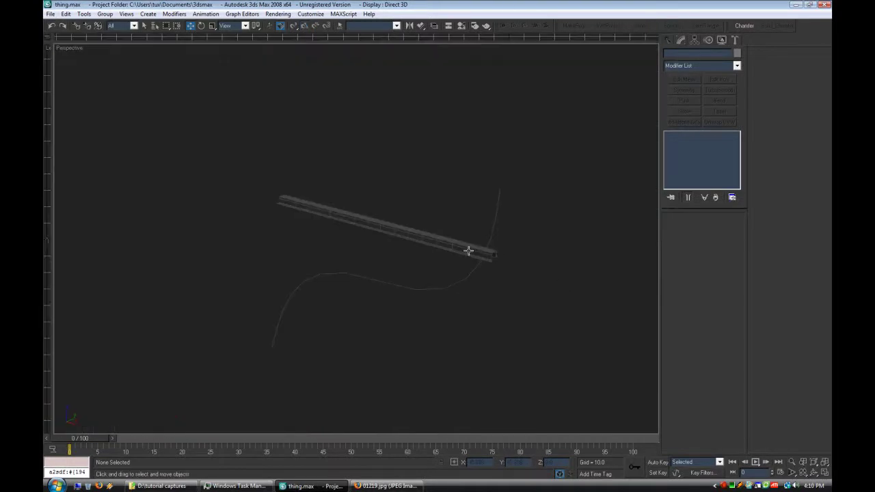
pyautogui.moveTo(468, 251); pyautogui.dragTo(441, 267, button='middle')
pyautogui.scroll(3, 441, 266)
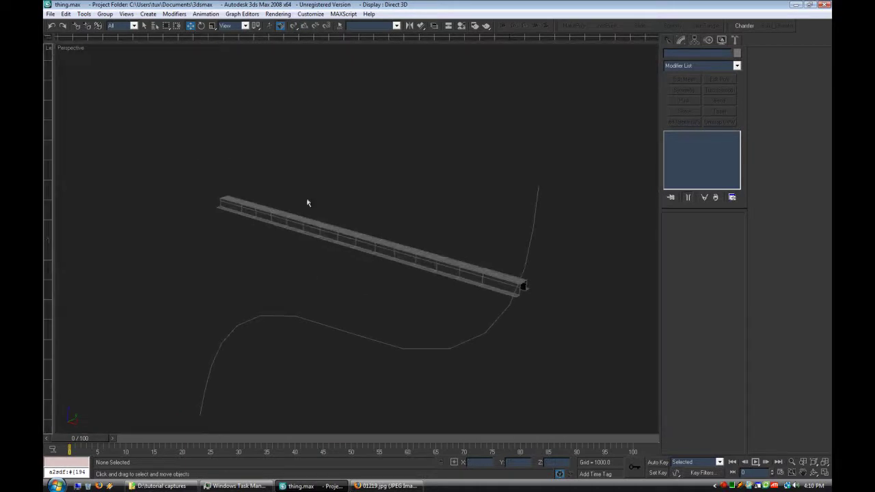
# - Examine the straight beam mesh and the curved spline beside it, leaving nothing selected
pyautogui.click(351, 243)
pyautogui.click(507, 204)
pyautogui.scroll(-3, 435, 253)
pyautogui.click(432, 288)
pyautogui.moveTo(426, 304)
pyautogui.keyDown('alt'); pyautogui.mouseDown(button='middle')
pyautogui.moveTo(519, 303)
pyautogui.moveTo(537, 269)
pyautogui.moveTo(538, 298)
pyautogui.moveTo(497, 315)
pyautogui.moveTo(505, 318)
pyautogui.moveTo(422, 313)
pyautogui.mouseUp(button='middle'); pyautogui.keyUp('alt')
pyautogui.click(497, 316)
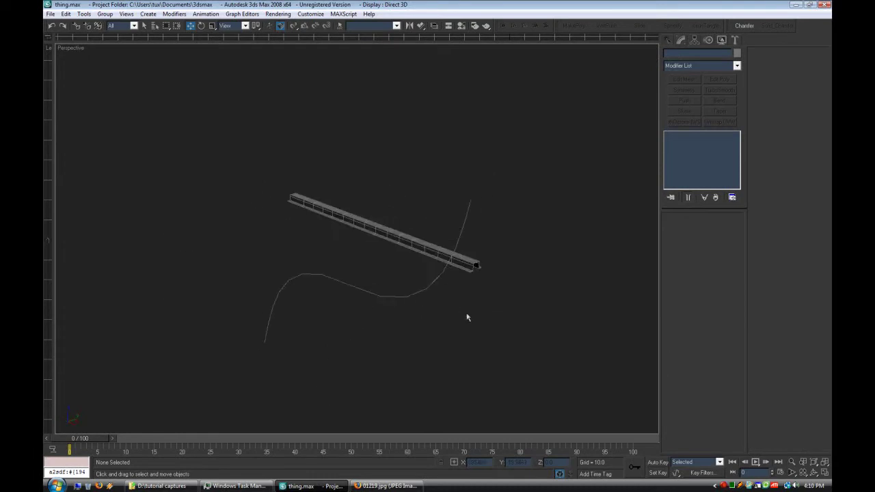
# - Lower the lengthwise edge loop along the middle of the beam's upper face to Z 2.942, and leave Edge level
pyautogui.click(411, 248)
pyautogui.keyDown('alt'); pyautogui.moveTo(508, 282); pyautogui.dragTo(528, 237, button='middle'); pyautogui.keyUp('alt')
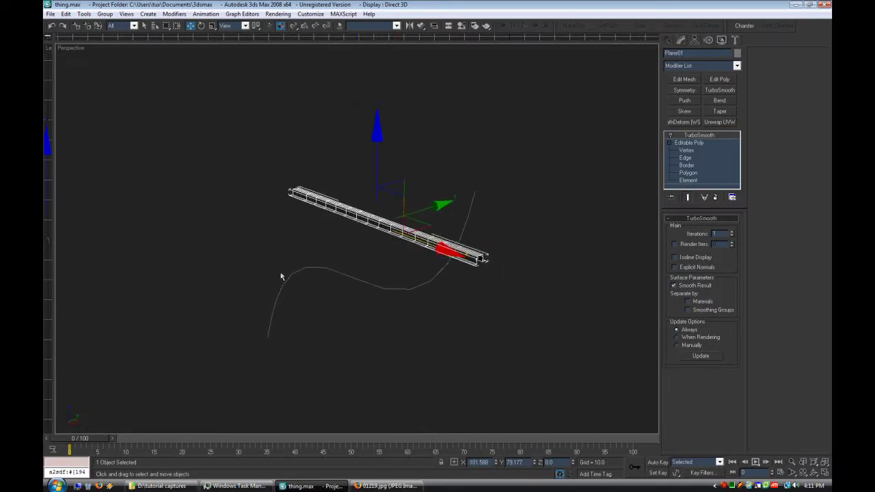
pyautogui.click(684, 159)
pyautogui.scroll(2, 509, 282)
pyautogui.keyDown('alt'); pyautogui.moveTo(509, 282); pyautogui.dragTo(408, 272, button='middle'); pyautogui.keyUp('alt')
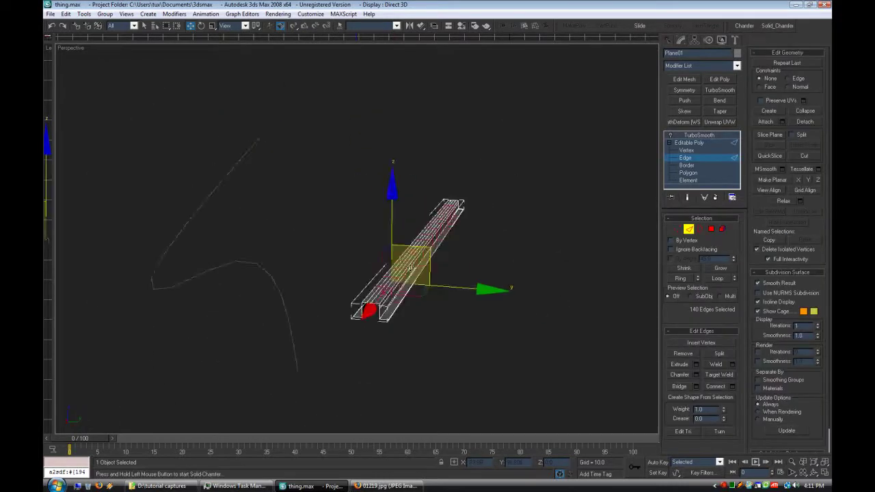
pyautogui.scroll(3, 413, 269)
pyautogui.click(392, 343)
pyautogui.hotkey('alt', 'l')
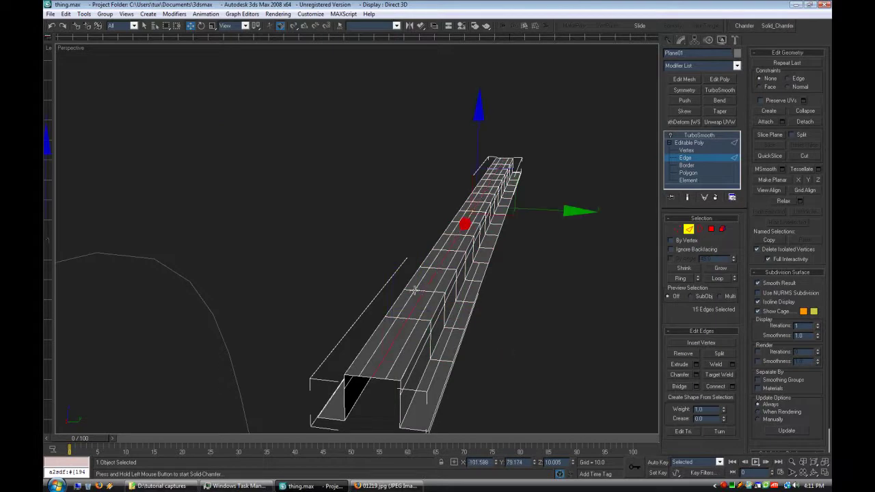
pyautogui.moveTo(476, 156); pyautogui.dragTo(476, 172)
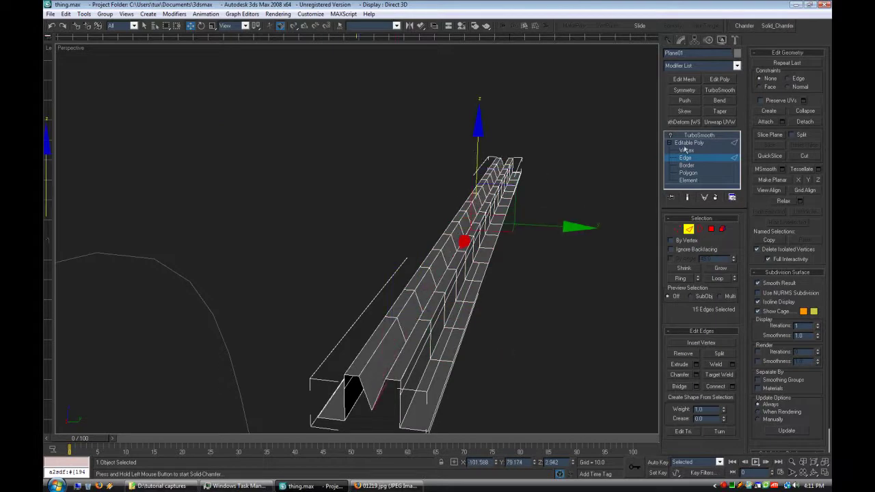
pyautogui.click(699, 144)
pyautogui.click(514, 313)
# - Return the beam to object level and turn its TurboSmooth modifier back on, keeping the beam selected
pyautogui.scroll(-4, 514, 313)
pyautogui.keyDown('alt'); pyautogui.moveTo(514, 313); pyautogui.dragTo(447, 282, button='middle'); pyautogui.keyUp('alt')
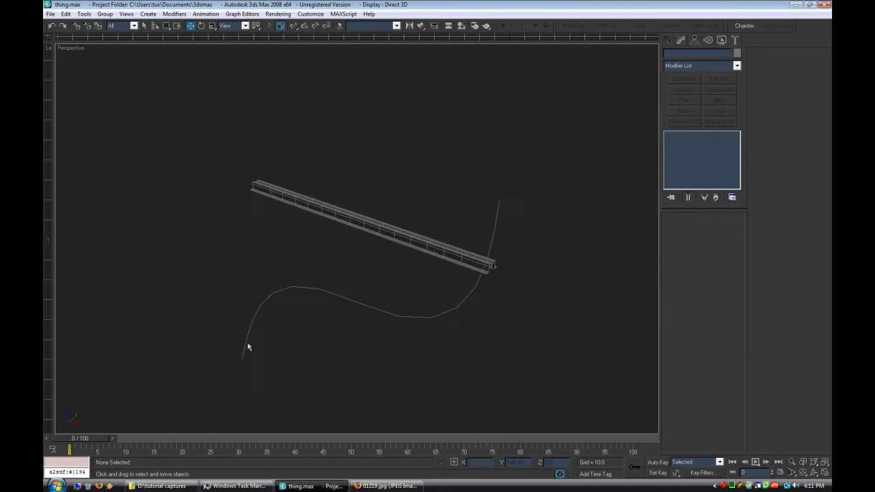
pyautogui.click(411, 240)
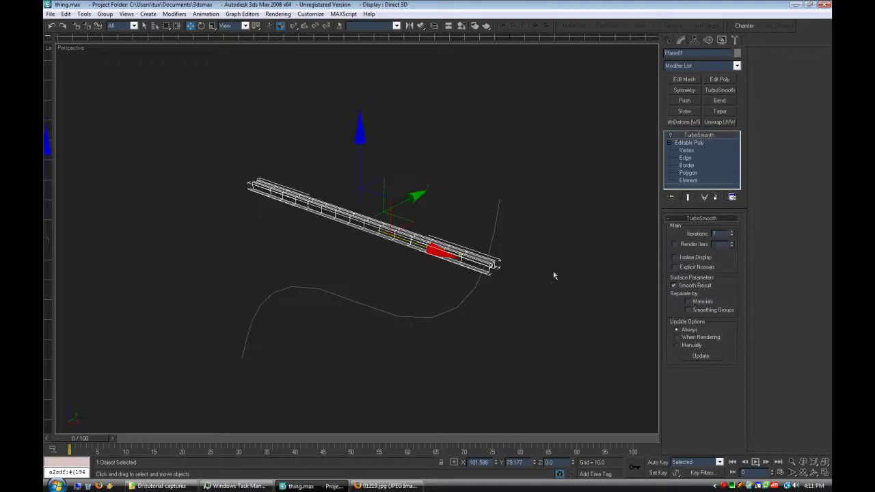
pyautogui.click(609, 223)
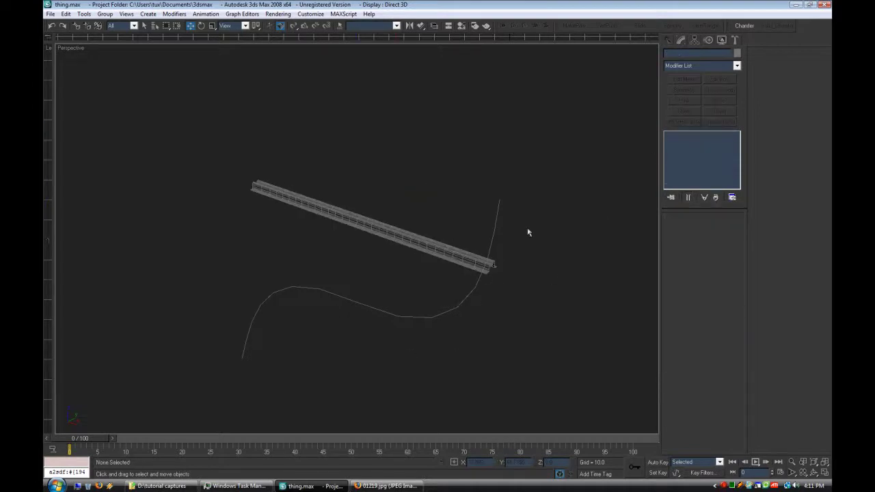
pyautogui.scroll(2, 432, 253)
pyautogui.click(504, 251)
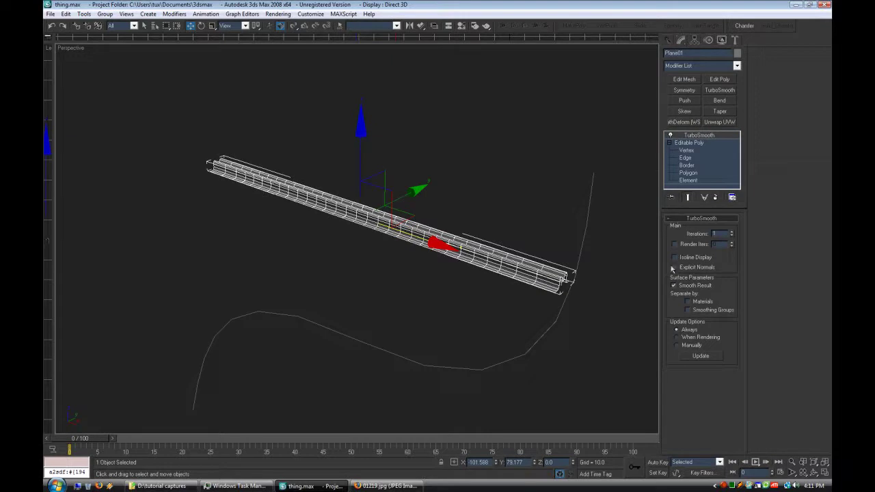
# - Try TurboSmooth iterations of 0 and 2 on the beam, and return the value to 1
pyautogui.click(731, 235)
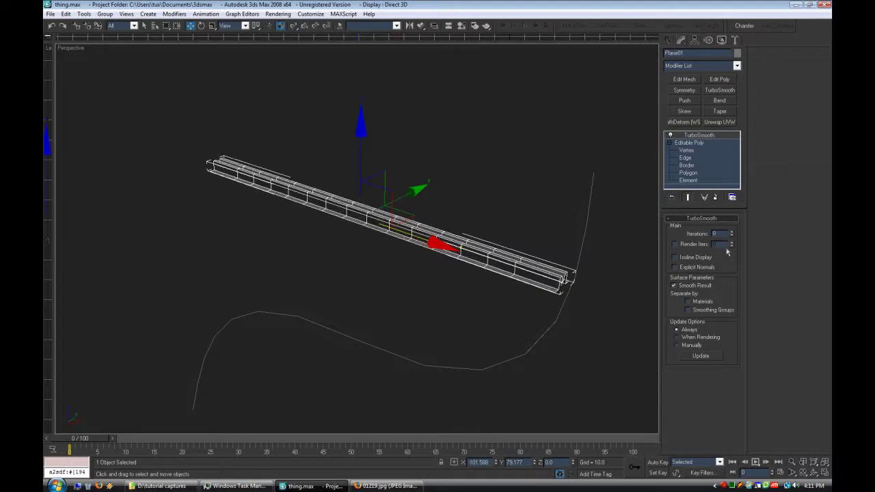
pyautogui.click(732, 232)
pyautogui.click(444, 305)
pyautogui.scroll(-2, 469, 291)
pyautogui.click(469, 255)
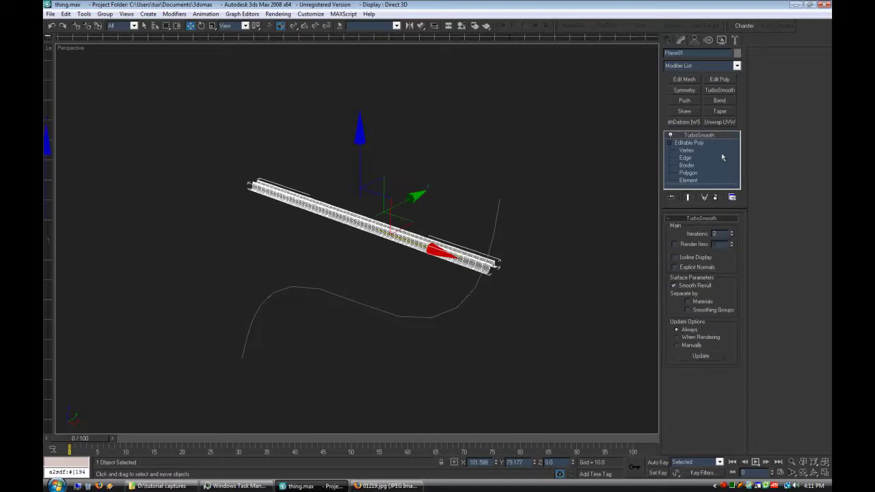
pyautogui.click(732, 237)
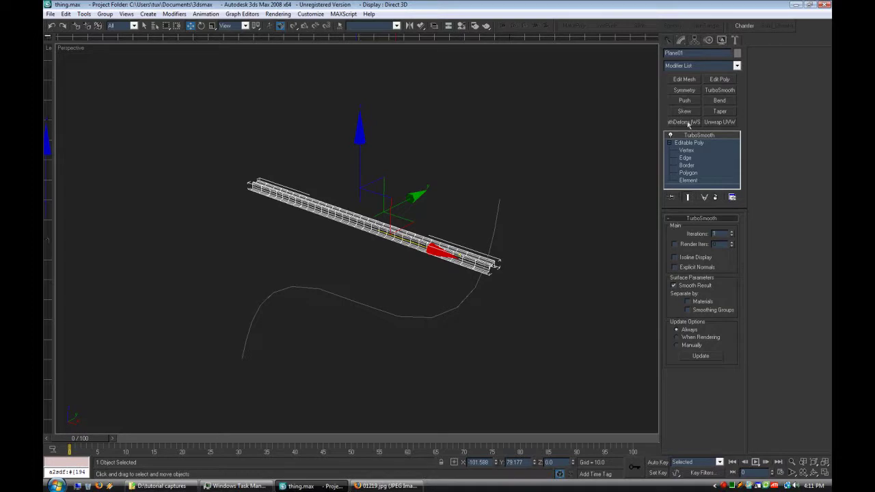
# - Bind the beam to the curved spline with a PathDeform (WSM) modifier, moving it to the path with deform axis X
pyautogui.click(736, 65)
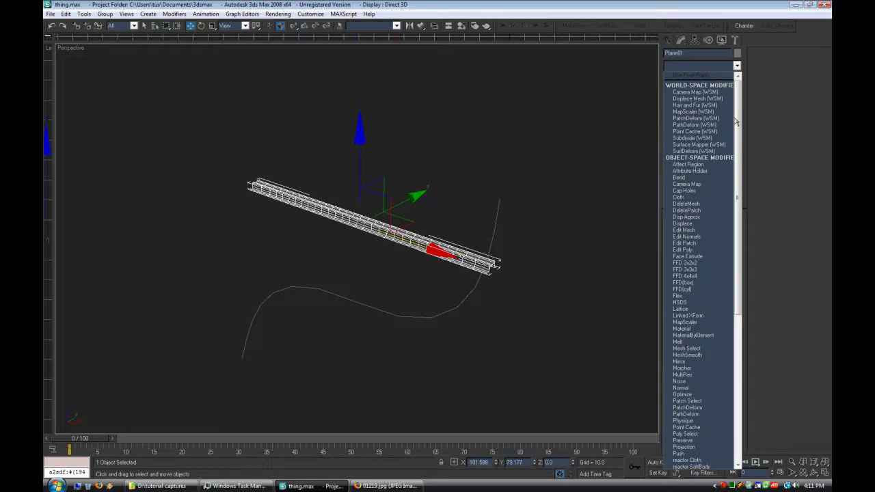
pyautogui.click(691, 126)
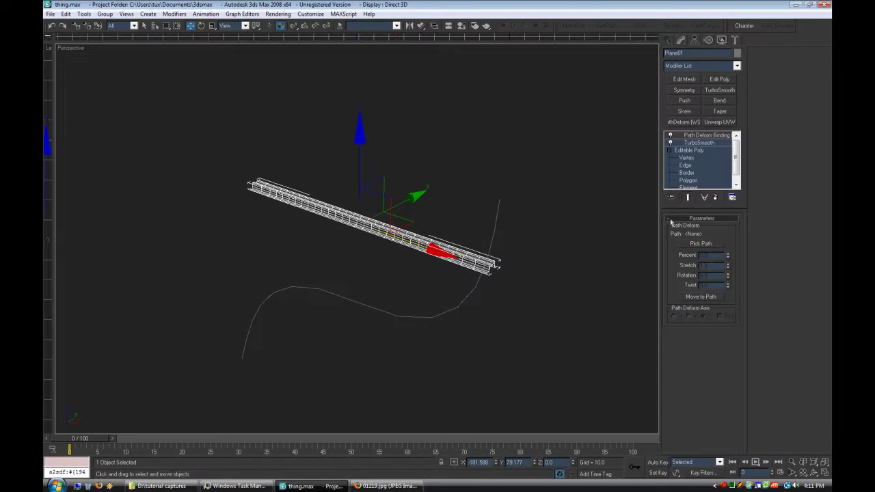
pyautogui.click(701, 244)
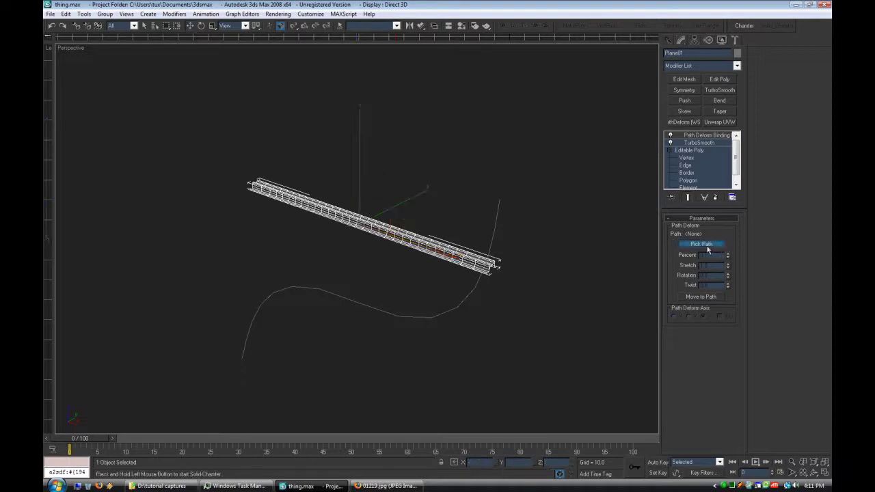
pyautogui.click(465, 296)
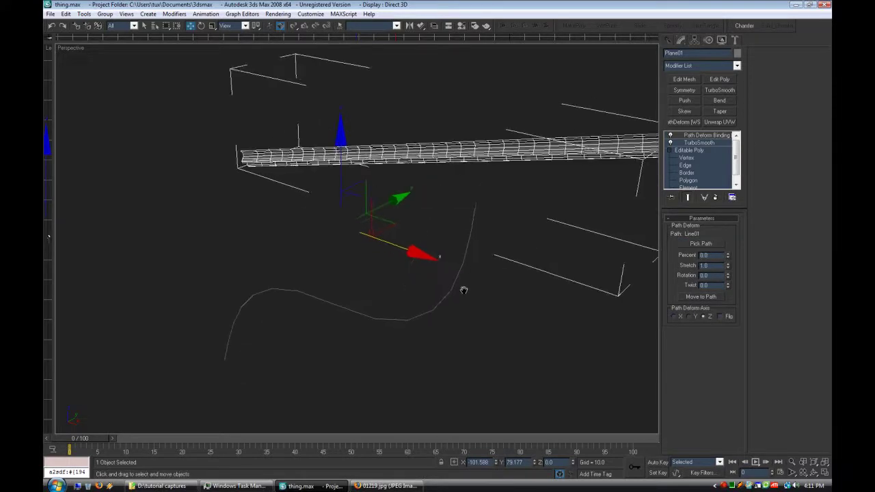
pyautogui.click(701, 298)
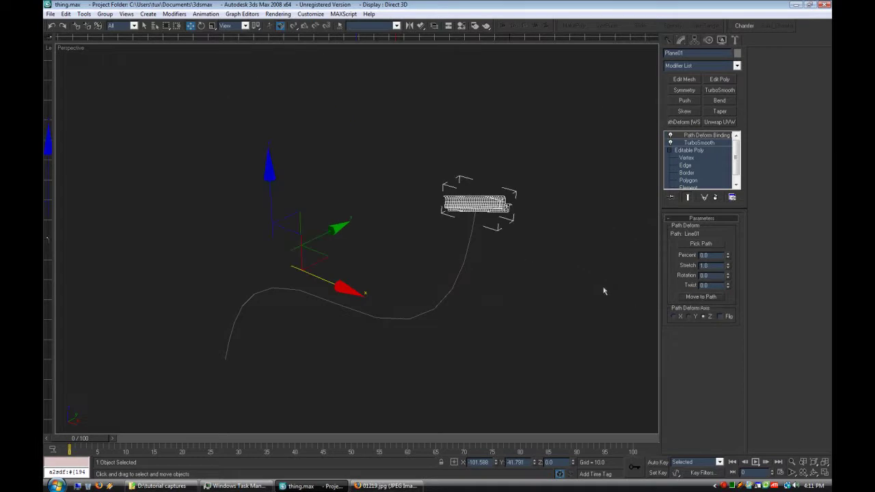
pyautogui.click(677, 317)
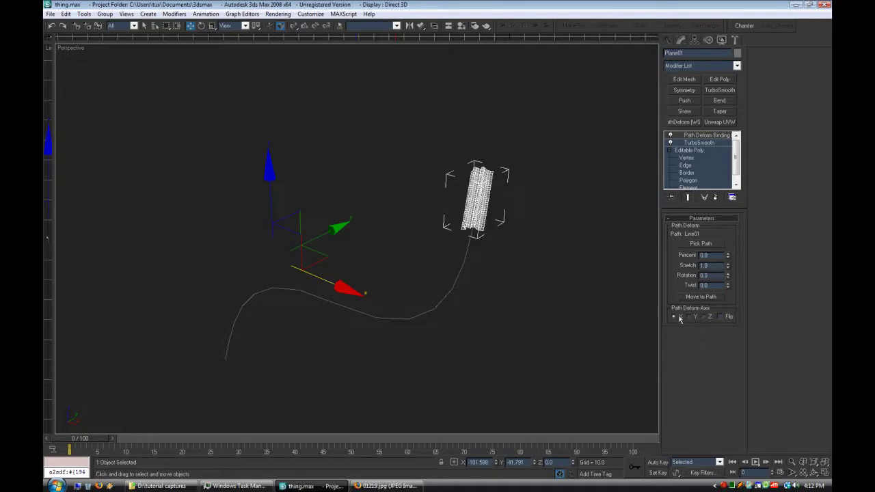
# - Set the path deform's stretch to 8.04 and percent to 49.0 so the beam covers the whole spline
pyautogui.scroll(4, 439, 259)
pyautogui.moveTo(508, 245); pyautogui.dragTo(528, 217, button='middle')
pyautogui.scroll(-2, 381, 281)
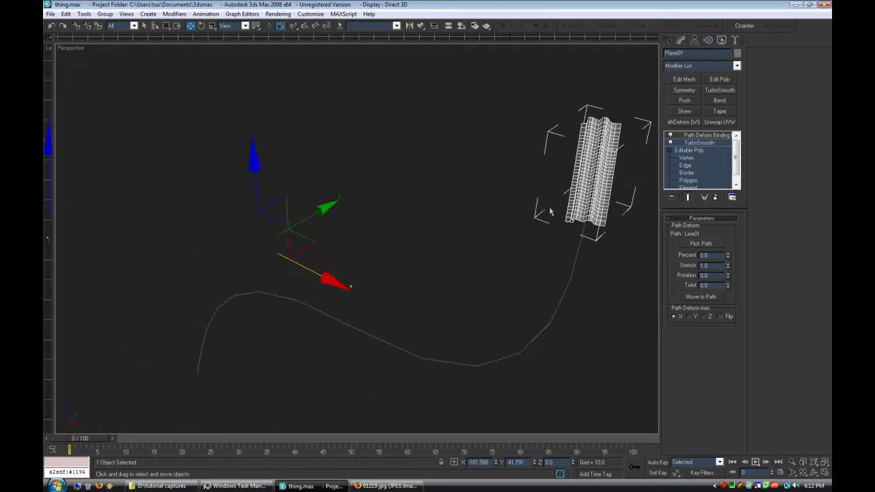
pyautogui.moveTo(726, 265); pyautogui.dragTo(732, 7)
pyautogui.keyDown('alt'); pyautogui.moveTo(505, 399); pyautogui.dragTo(510, 437, button='middle'); pyautogui.keyUp('alt')
pyautogui.moveTo(727, 256)
pyautogui.mouseDown()
pyautogui.moveTo(727, 233)
pyautogui.moveTo(719, 263)
pyautogui.moveTo(726, 255)
pyautogui.mouseUp()
pyautogui.click(604, 252)
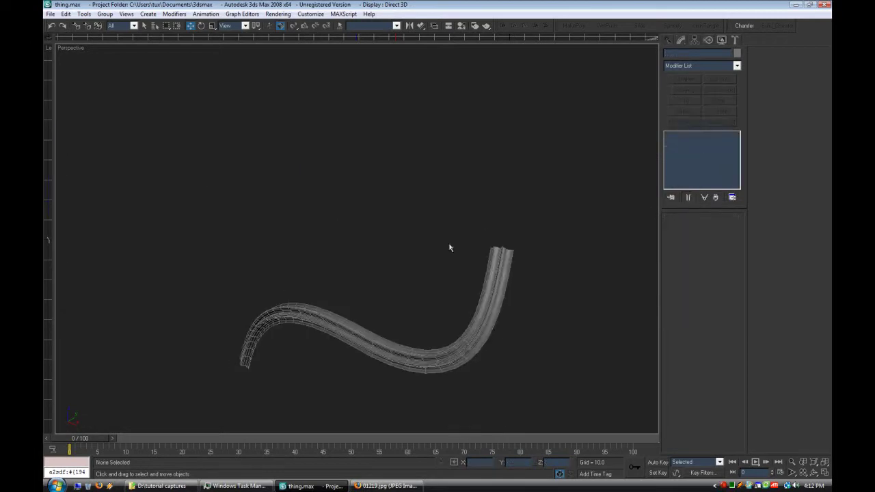
# - Turn off edged faces in the Perspective view and examine the deformed beam along its full length
pyautogui.rightClick(65, 47)
pyautogui.click(123, 102)
pyautogui.scroll(-3, 329, 225)
pyautogui.keyDown('alt'); pyautogui.moveTo(328, 225); pyautogui.dragTo(411, 225, button='middle'); pyautogui.keyUp('alt')
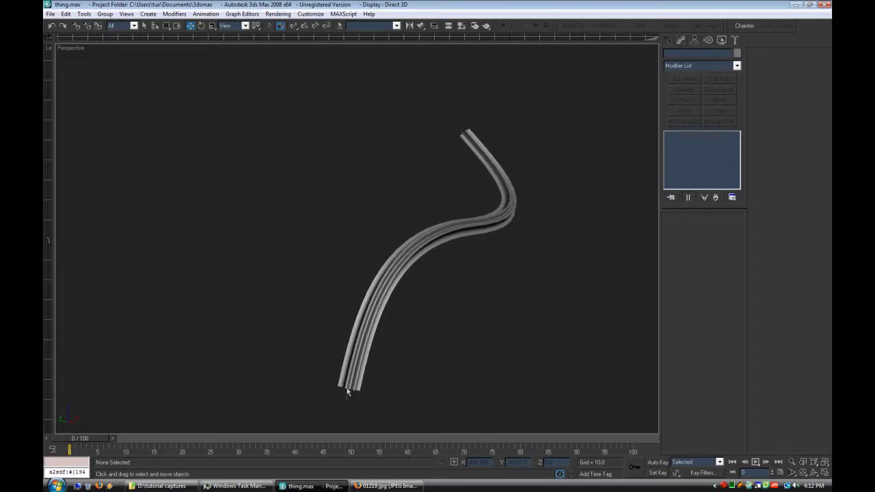
pyautogui.click(668, 41)
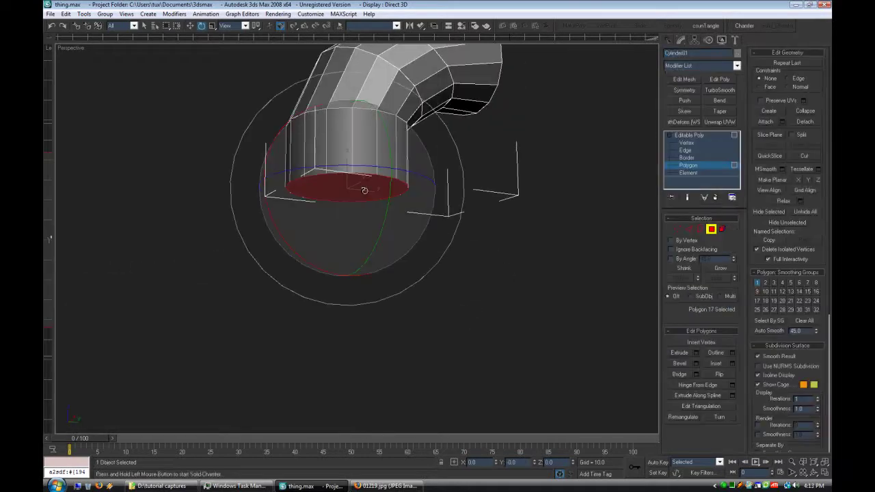
# - Delete the bottom cap polygon of the bent cylinder and apply TurboSmooth to the open tube
pyautogui.press('Delete')
pyautogui.scroll(-3, 383, 232)
pyautogui.keyDown('alt'); pyautogui.moveTo(399, 267); pyautogui.dragTo(354, 279, button='middle'); pyautogui.keyUp('alt')
pyautogui.scroll(3, 346, 289)
pyautogui.click(689, 135)
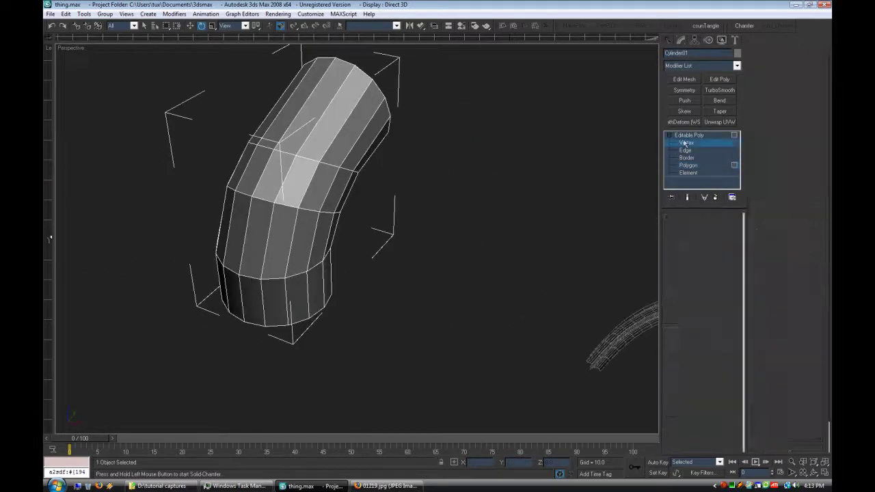
pyautogui.click(720, 90)
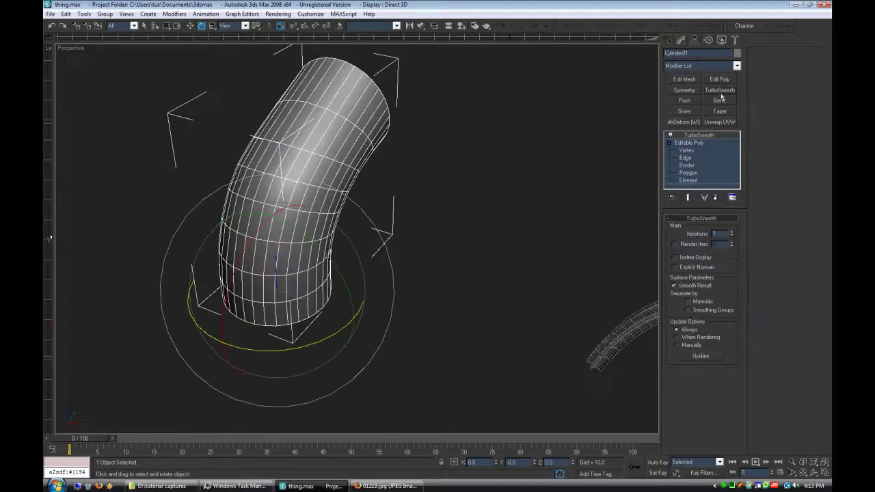
# - Collapse the bent cylinder's modifier stack and convert the smoothed tube to Editable Poly
pyautogui.rightClick(709, 142)
pyautogui.click(680, 235)
pyautogui.click(481, 272)
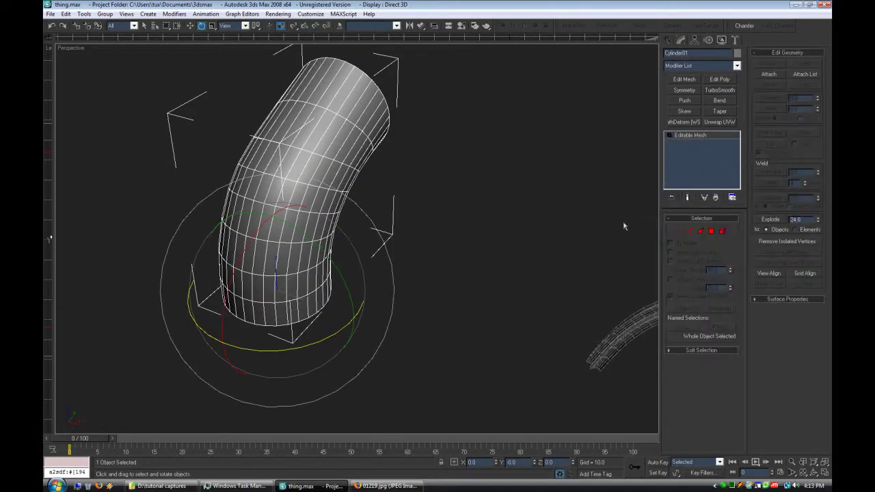
pyautogui.rightClick(672, 139)
pyautogui.click(704, 205)
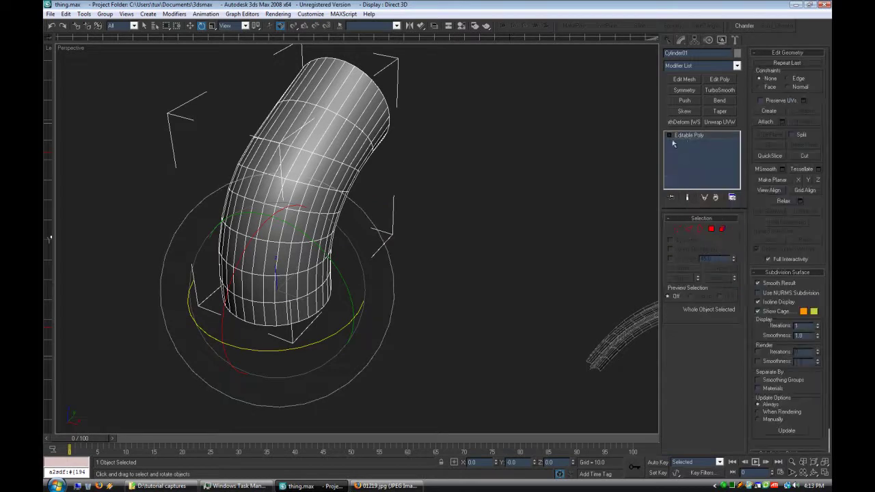
# - Create a spline shape from a lengthwise edge loop of the bent cylinder, and leave nothing selected
pyautogui.click(686, 150)
pyautogui.keyDown('alt'); pyautogui.moveTo(461, 226); pyautogui.dragTo(445, 254, button='middle'); pyautogui.keyUp('alt')
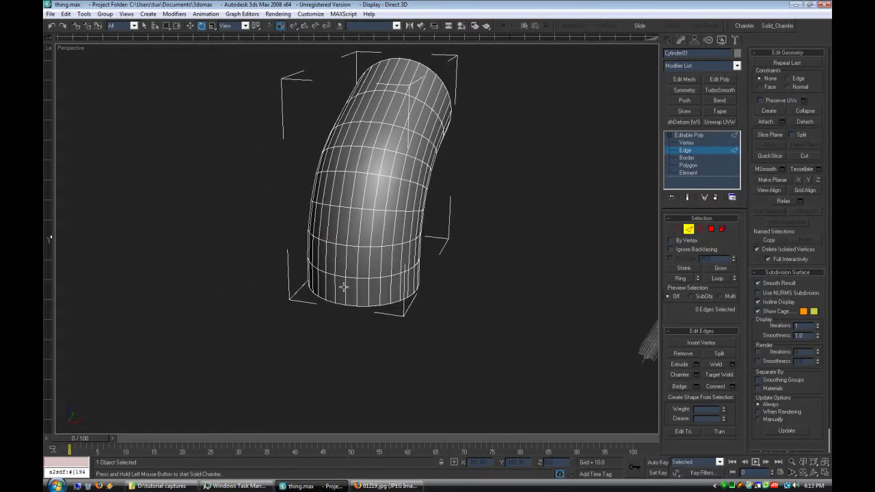
pyautogui.press('e')
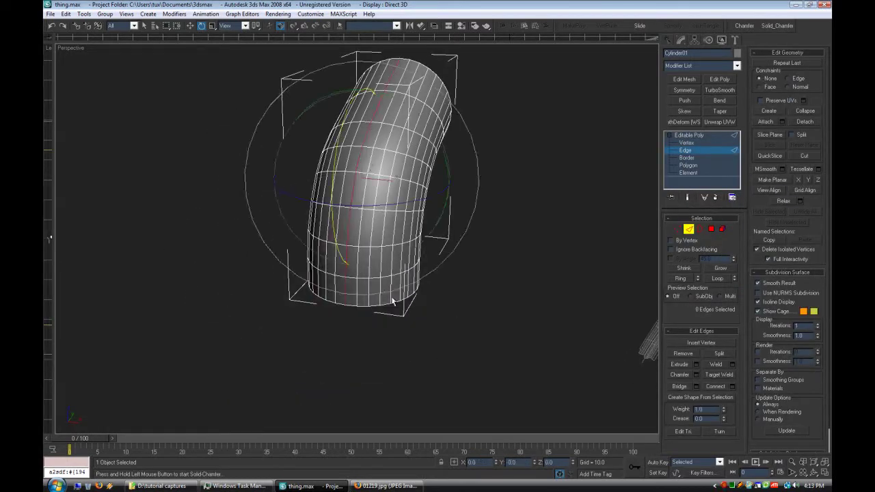
pyautogui.click(688, 399)
pyautogui.click(410, 246)
pyautogui.click(435, 287)
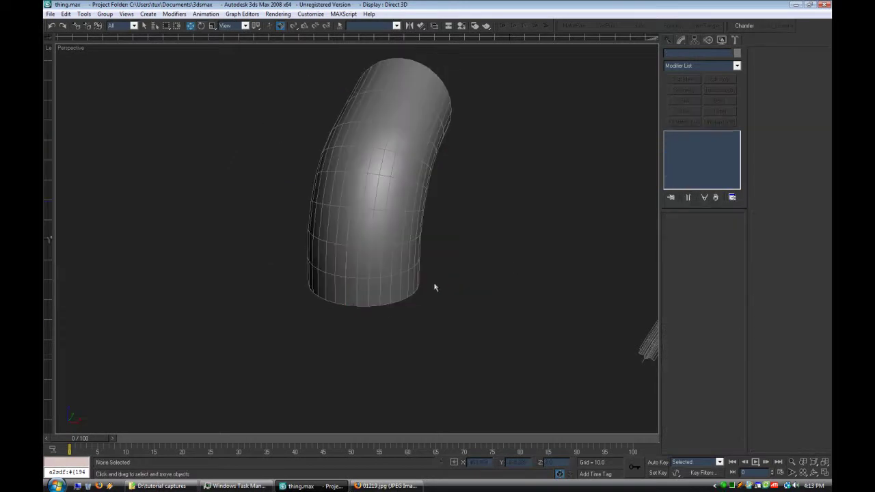
# - Pick the bent cylinder's new edge spline as the beam's deform path and move the beam to it
pyautogui.moveTo(563, 315); pyautogui.dragTo(436, 311, button='middle')
pyautogui.scroll(-3, 436, 311)
pyautogui.click(499, 276)
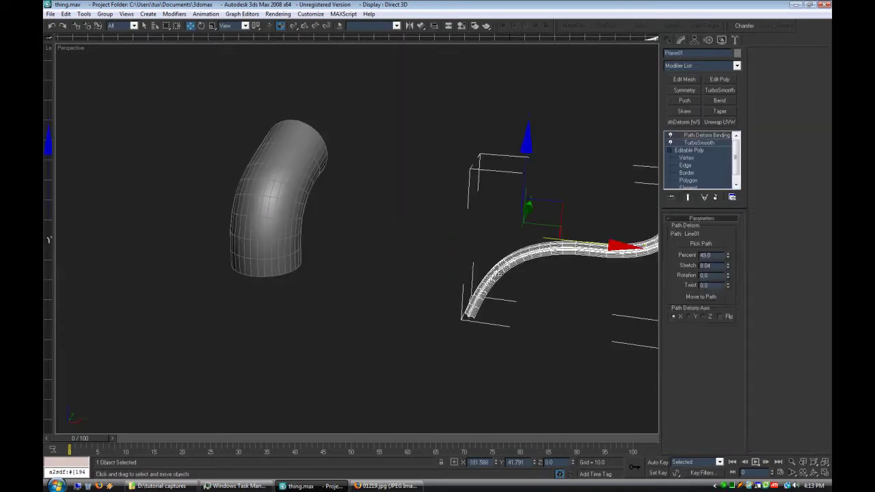
pyautogui.click(702, 244)
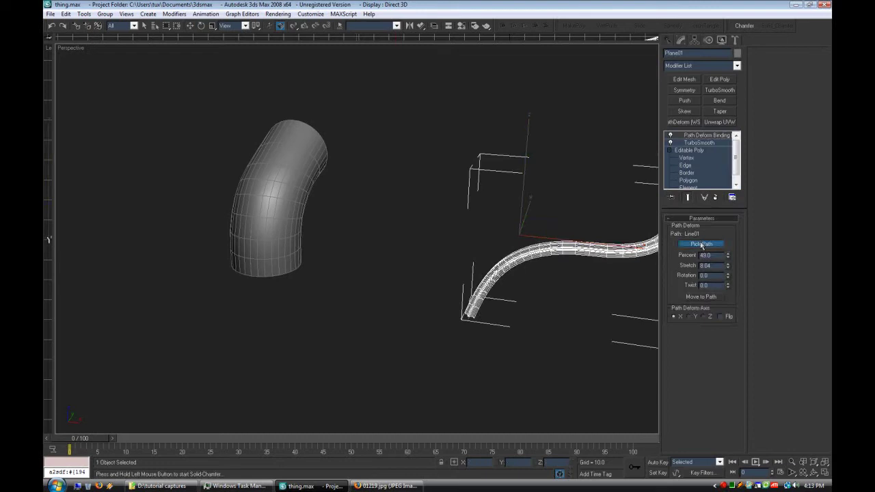
pyautogui.click(252, 224)
pyautogui.scroll(-8, 335, 259)
pyautogui.moveTo(433, 299); pyautogui.dragTo(381, 349, button='middle')
pyautogui.click(700, 298)
pyautogui.scroll(8, 510, 269)
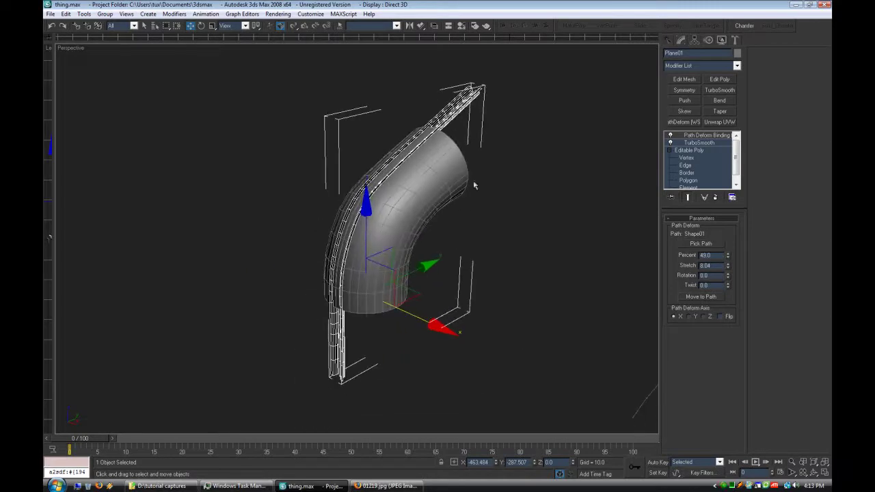
# - Try shifting the beam away from the bent cylinder's edge spline, and undo the move
pyautogui.scroll(2, 450, 276)
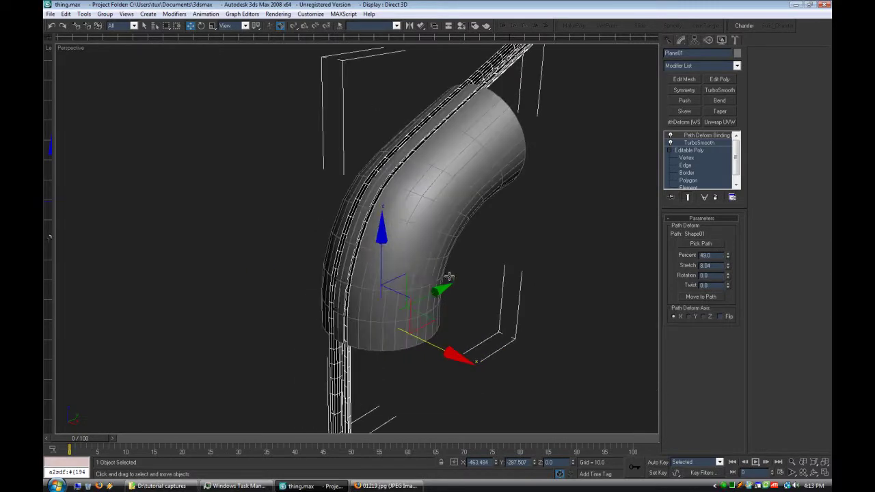
pyautogui.moveTo(406, 278); pyautogui.dragTo(408, 288)
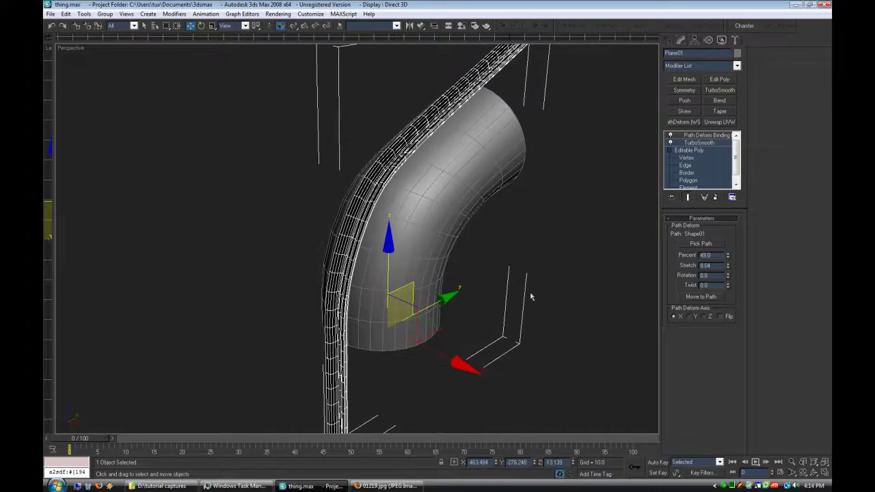
pyautogui.click(600, 303)
pyautogui.click(355, 233)
pyautogui.moveTo(402, 278); pyautogui.dragTo(394, 275)
pyautogui.keyDown('alt'); pyautogui.moveTo(435, 315); pyautogui.dragTo(384, 302, button='middle'); pyautogui.keyUp('alt')
pyautogui.hotkey('ctrl', 'z')
pyautogui.moveTo(436, 329); pyautogui.dragTo(428, 327)
# - Set the beam's path stretch to 4.824 to match the bent cylinder's length, and turn off edged faces
pyautogui.click(536, 145)
pyautogui.moveTo(727, 266)
pyautogui.mouseDown()
pyautogui.moveTo(726, 284)
pyautogui.moveTo(728, 250)
pyautogui.mouseUp()
pyautogui.click(600, 247)
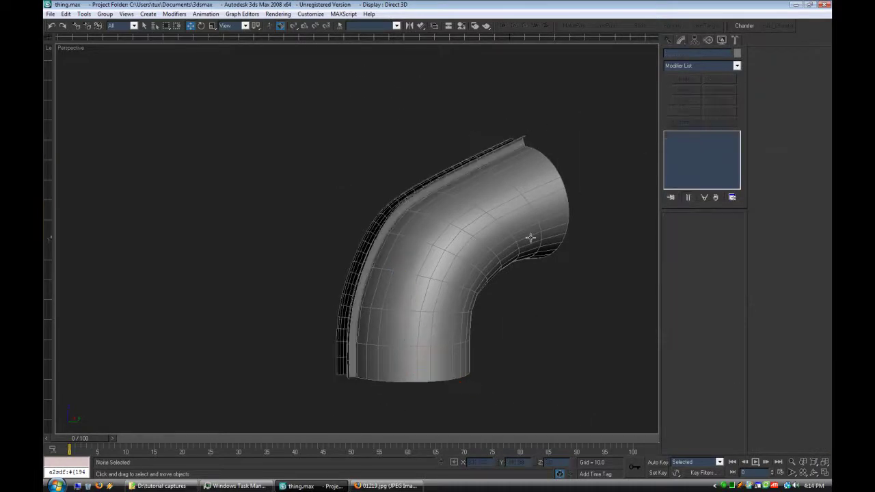
pyautogui.rightClick(69, 48)
pyautogui.click(102, 100)
pyautogui.keyDown('alt'); pyautogui.moveTo(280, 271); pyautogui.dragTo(365, 300, button='middle'); pyautogui.keyUp('alt')
# - Rotate the beam around its path with the path deform's Rotation value so its grooved side faces outward
pyautogui.click(317, 255)
pyautogui.keyDown('alt'); pyautogui.moveTo(458, 309); pyautogui.dragTo(478, 311, button='middle'); pyautogui.keyUp('alt')
pyautogui.scroll(2, 487, 242)
pyautogui.scroll(-2, 449, 320)
pyautogui.moveTo(729, 279); pyautogui.dragTo(700, 110)
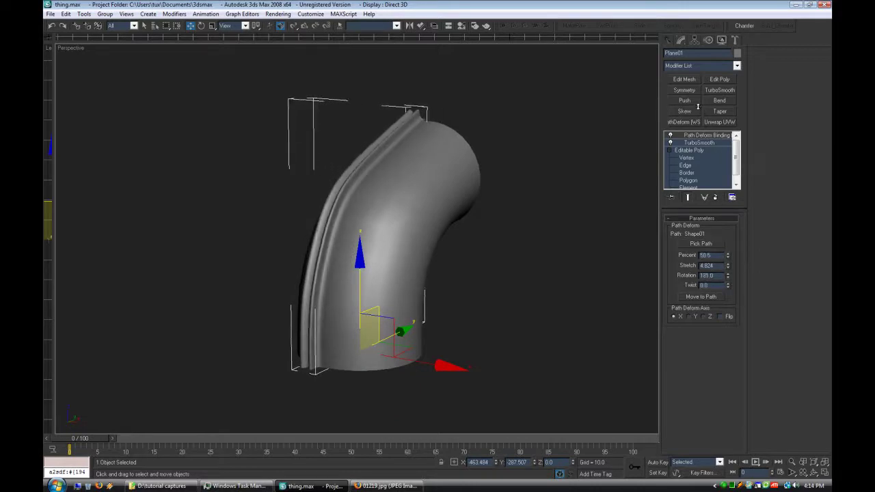
# - Check the fit of the beam against the bent cylinder, and shift the cylinder slightly along X
pyautogui.click(560, 241)
pyautogui.keyDown('alt'); pyautogui.moveTo(495, 275); pyautogui.dragTo(511, 236, button='middle'); pyautogui.keyUp('alt')
pyautogui.scroll(-2, 493, 275)
pyautogui.scroll(4, 533, 271)
pyautogui.click(442, 239)
pyautogui.moveTo(488, 362); pyautogui.dragTo(471, 364)
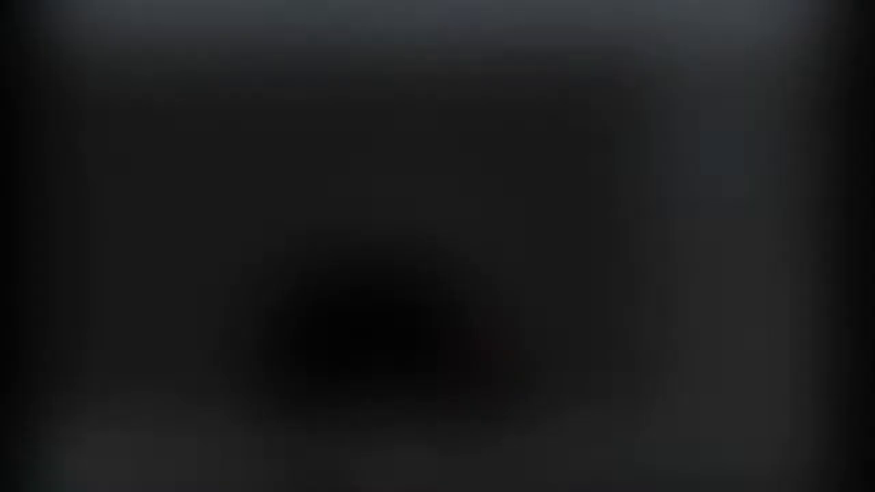